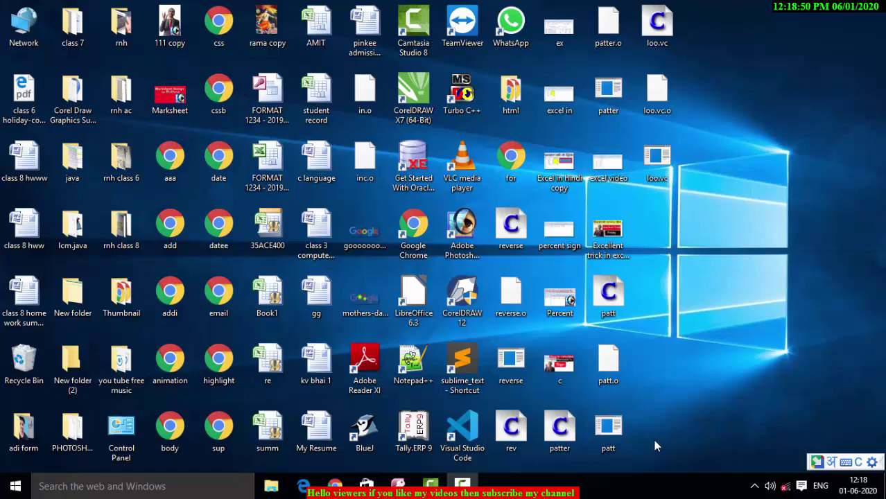
Refresh the desktop several times from its right-click menu.
{"action": "right_click", "coordinate": [741, 118]}
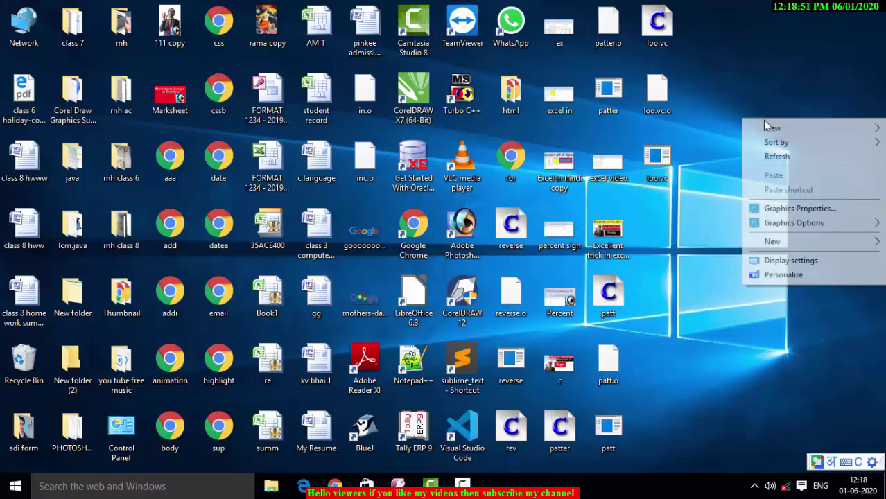
{"action": "left_click", "coordinate": [783, 153]}
{"action": "right_click", "coordinate": [785, 151]}
{"action": "left_click", "coordinate": [798, 189]}
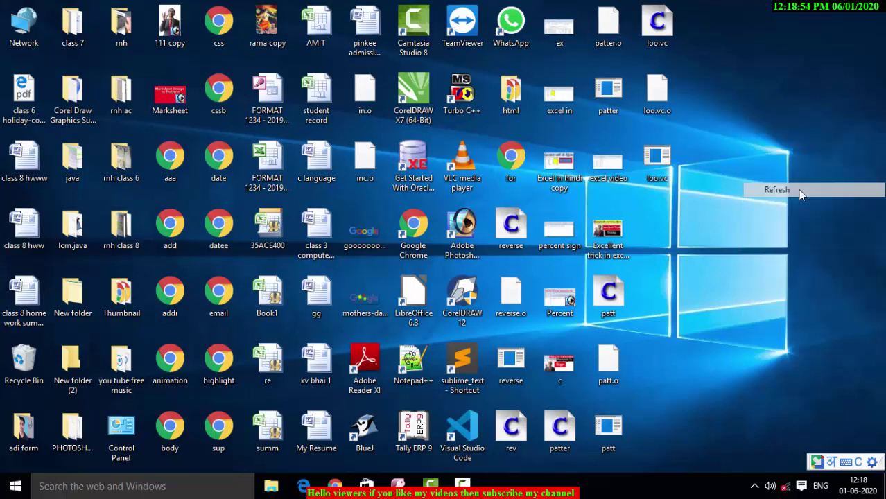
{"action": "right_click", "coordinate": [787, 167]}
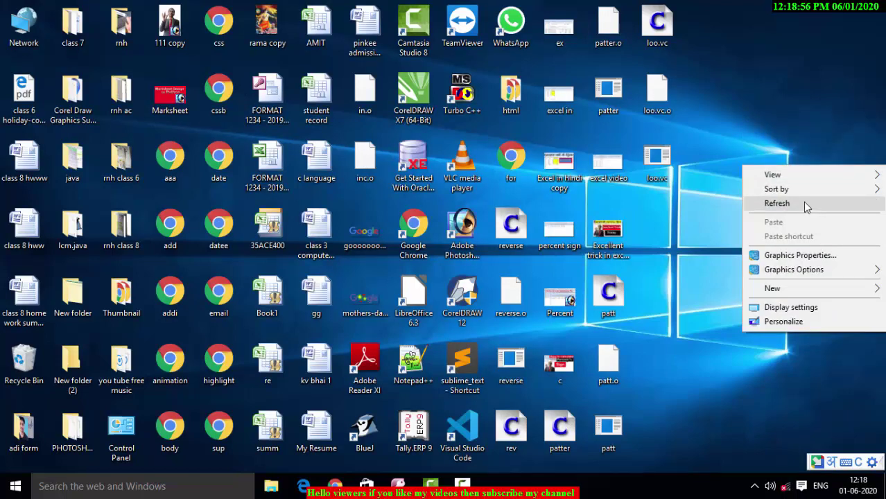
{"action": "left_click", "coordinate": [802, 202]}
{"action": "right_click", "coordinate": [768, 114]}
{"action": "left_click", "coordinate": [778, 153]}
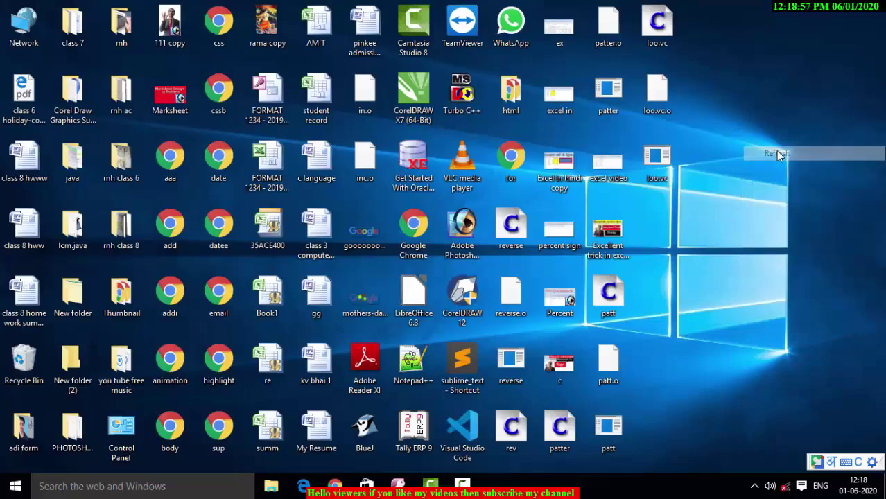
{"action": "right_click", "coordinate": [778, 153]}
{"action": "left_click", "coordinate": [784, 188]}
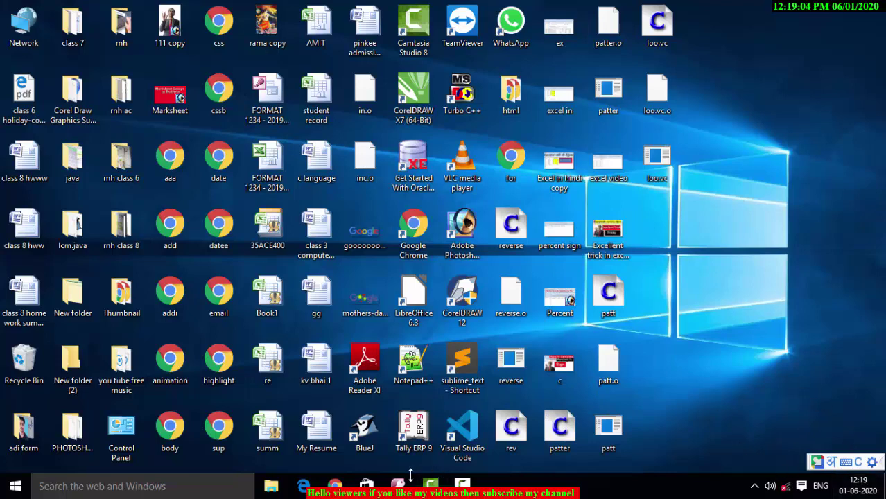
Back in Access, save the new table as First and open it in Design view.
{"action": "left_click", "coordinate": [400, 484]}
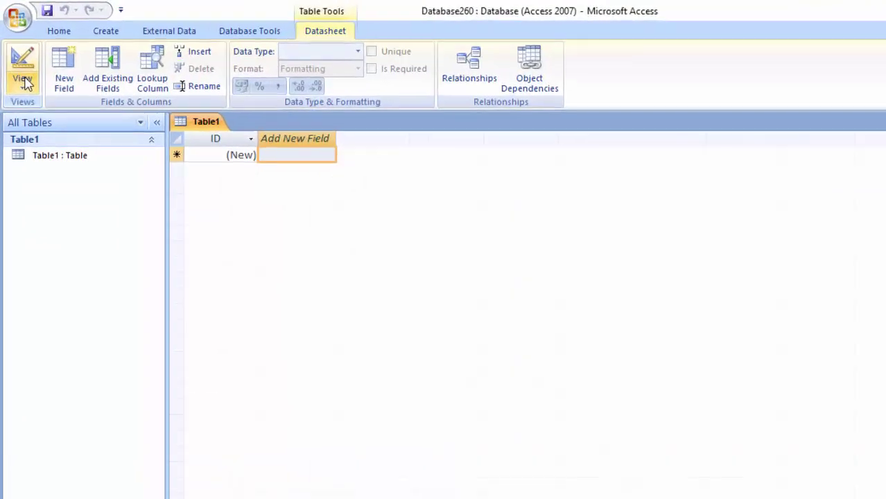
{"action": "left_click", "coordinate": [25, 82]}
{"action": "left_click", "coordinate": [43, 142]}
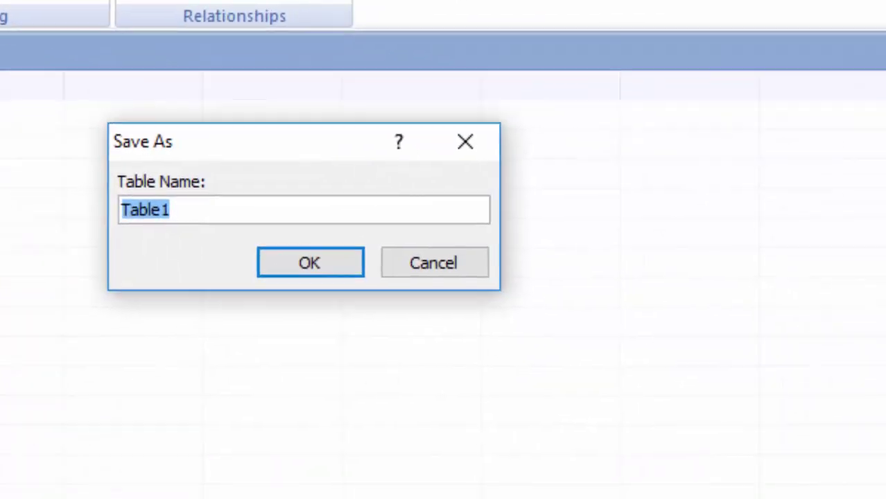
{"action": "key", "text": "BackSpace"}
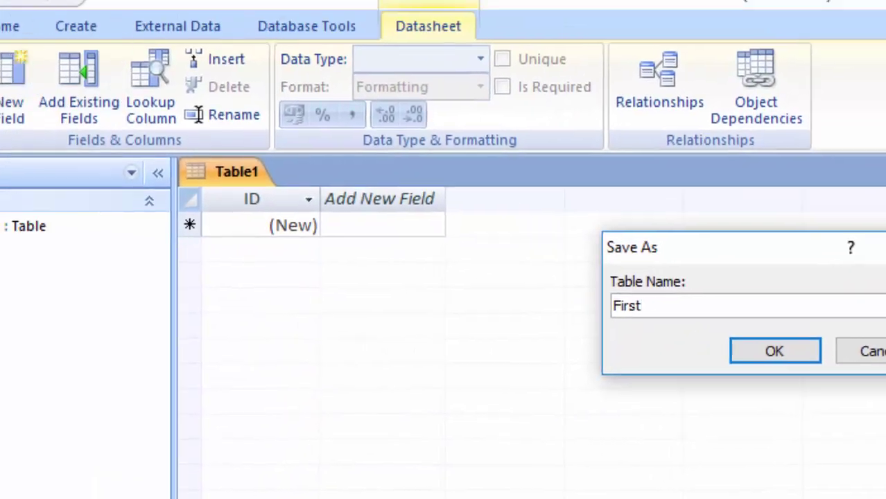
{"action": "key", "text": "Return"}
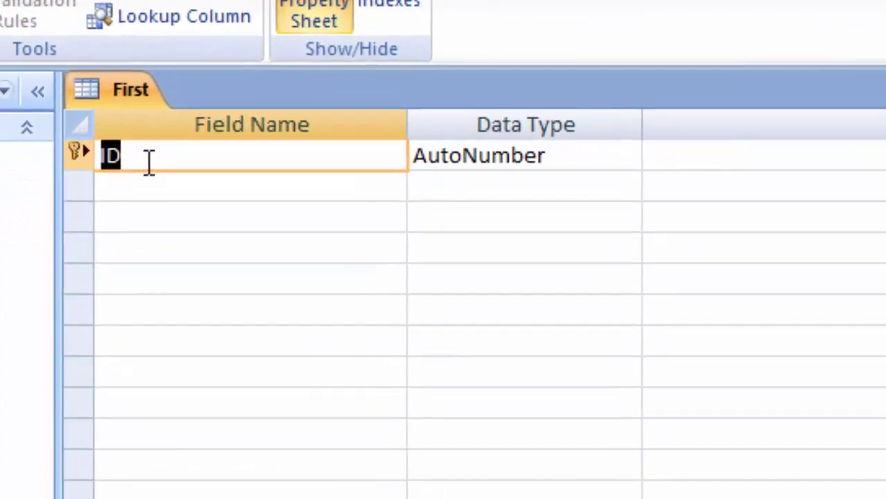
Rename the ID field to Studentid.
{"action": "left_click", "coordinate": [165, 154]}
{"action": "key", "text": "BackSpace"}
{"action": "key", "text": "BackSpace"}
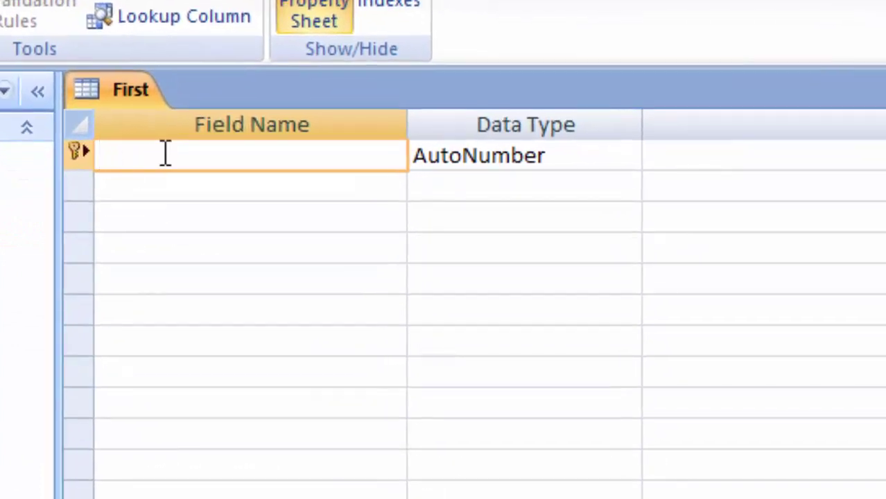
{"action": "type", "text": "Stude"}
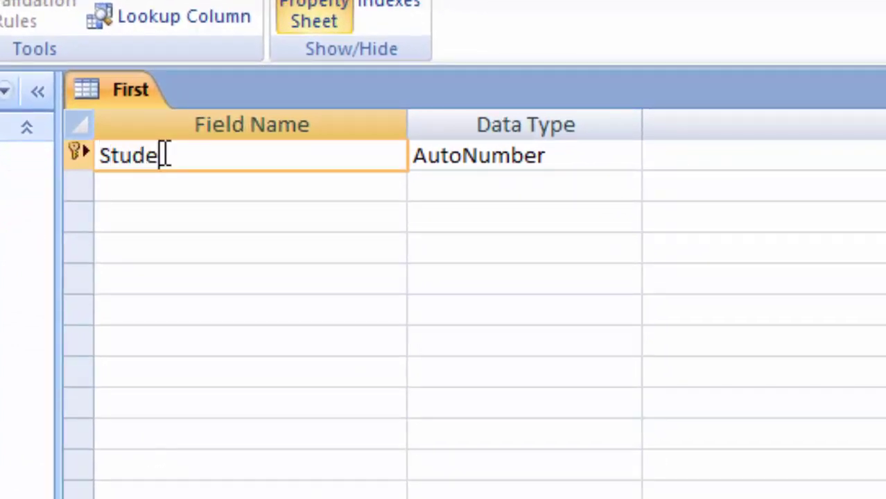
{"action": "type", "text": "ntid"}
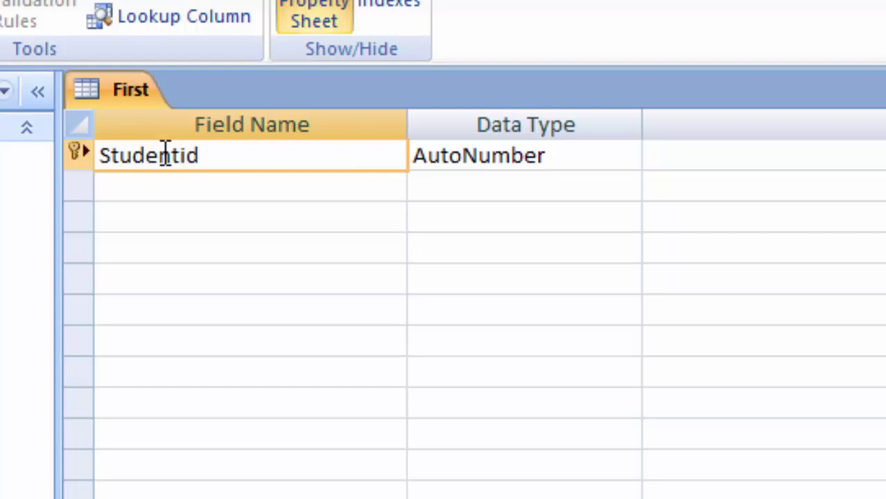
Add a Name field, accept the reserved-word warning, and save into Datasheet view.
{"action": "left_click", "coordinate": [292, 182]}
{"action": "type", "text": "Na"}
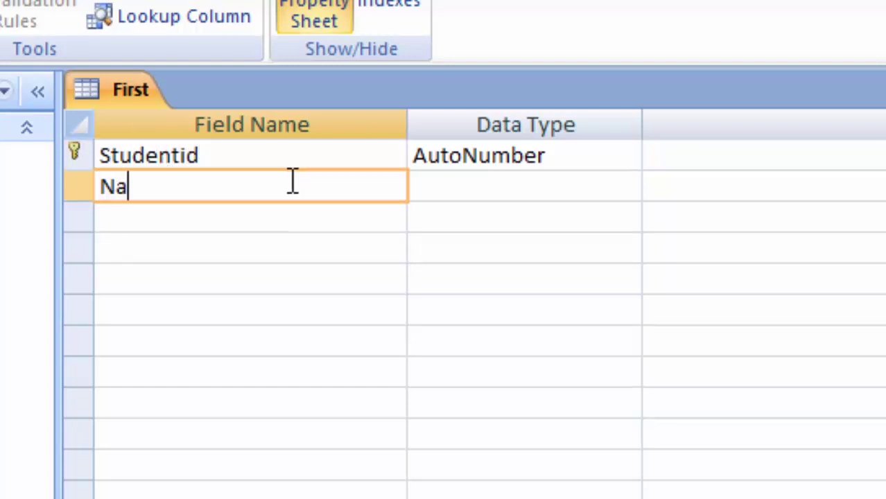
{"action": "type", "text": "me"}
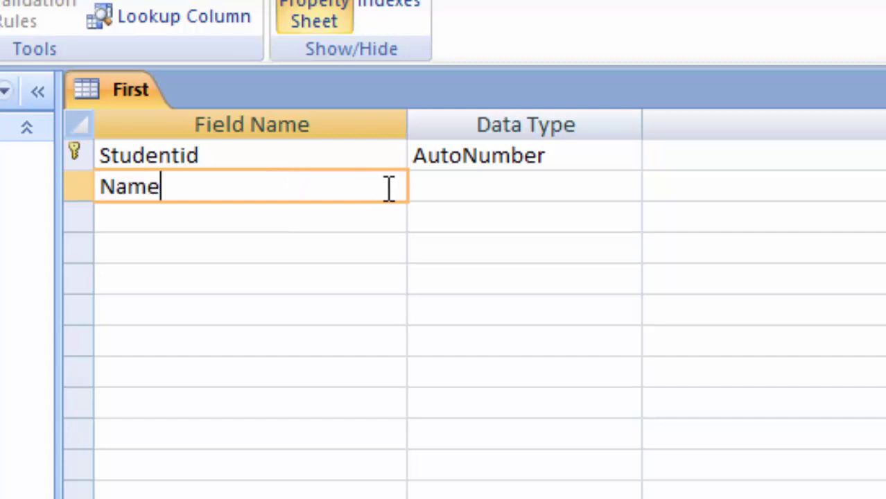
{"action": "left_click", "coordinate": [520, 181]}
{"action": "left_click", "coordinate": [559, 404]}
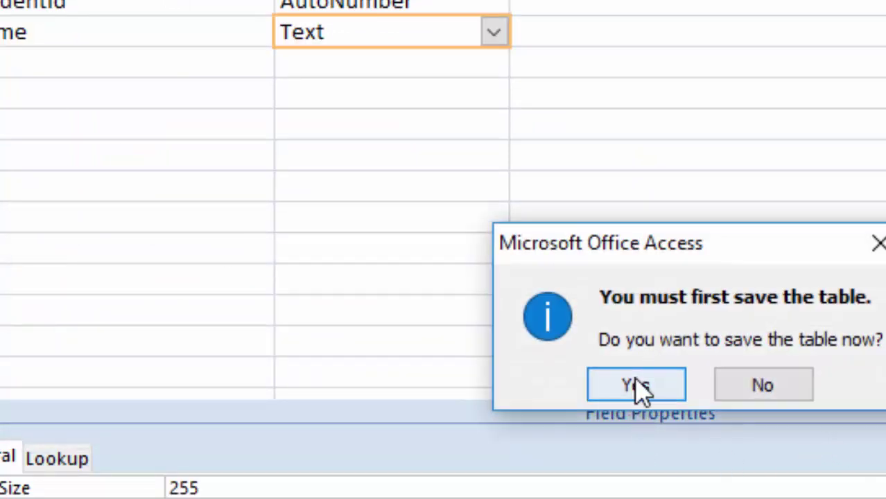
{"action": "left_click", "coordinate": [637, 384]}
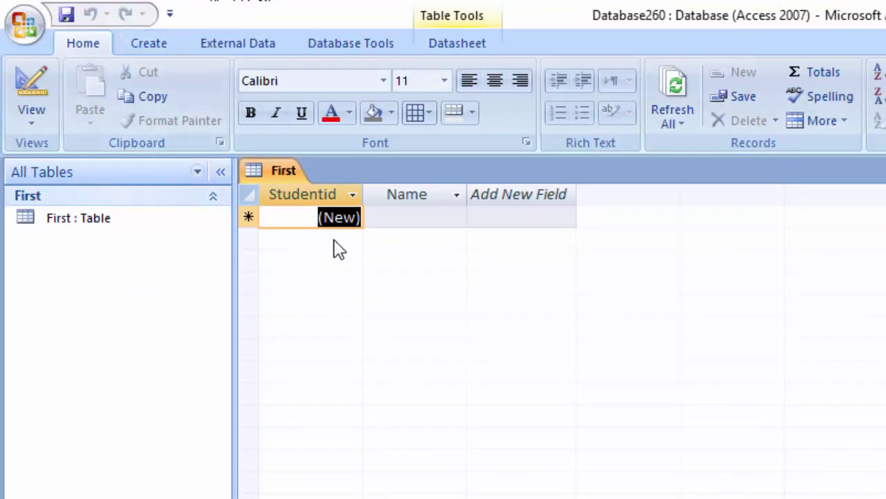
Enter records named Ramesh and Suresh in the First datasheet.
{"action": "left_click", "coordinate": [406, 220]}
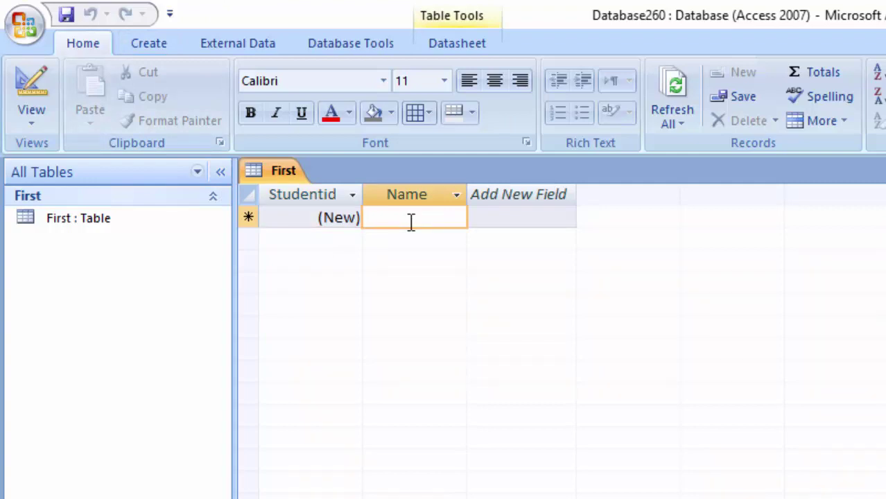
{"action": "type", "text": "Rame"}
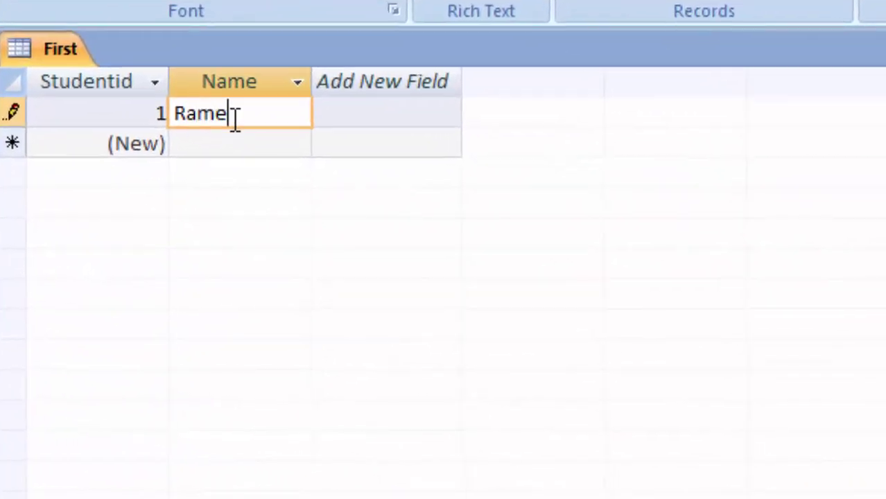
{"action": "type", "text": "s"}
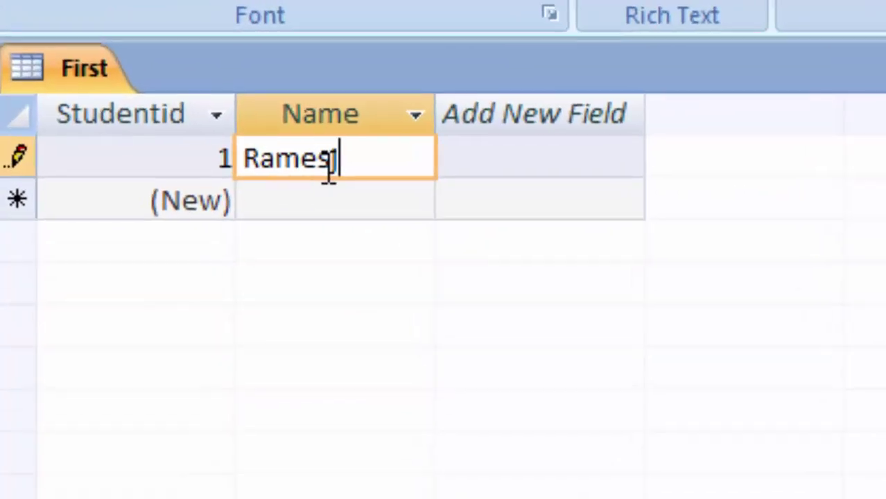
{"action": "type", "text": "h"}
{"action": "key", "text": "Tab"}
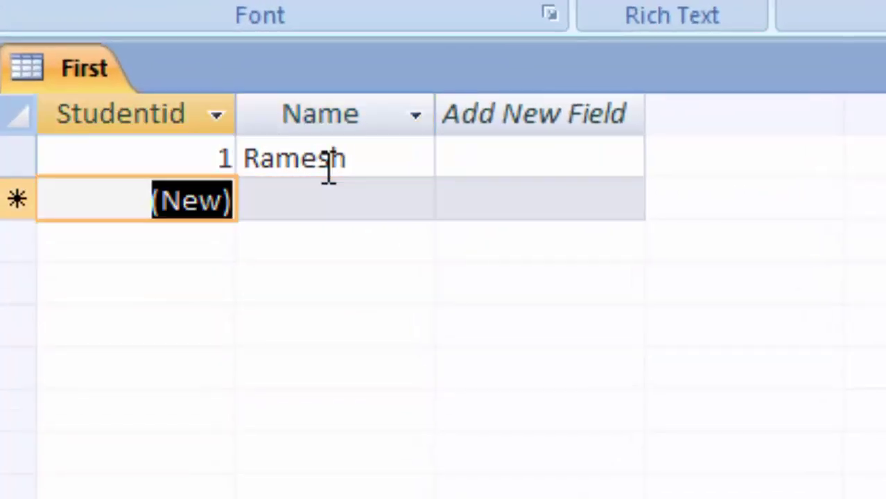
{"action": "left_click", "coordinate": [350, 202]}
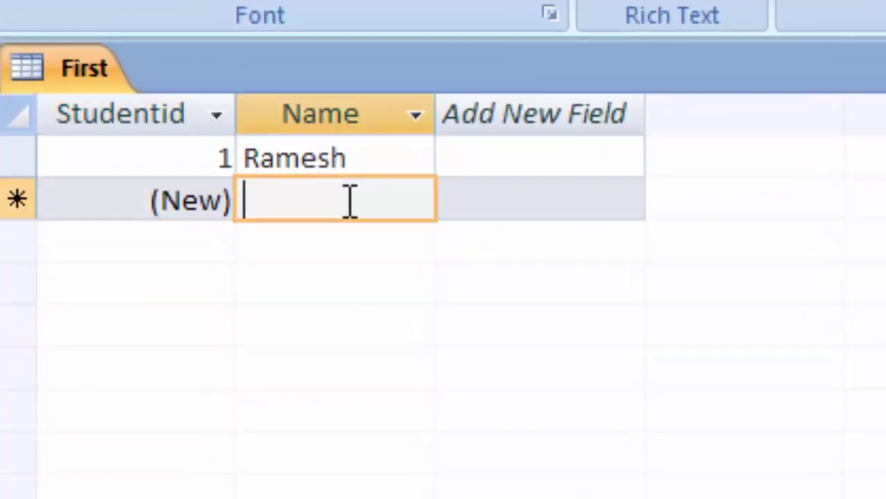
{"action": "type", "text": "Sures"}
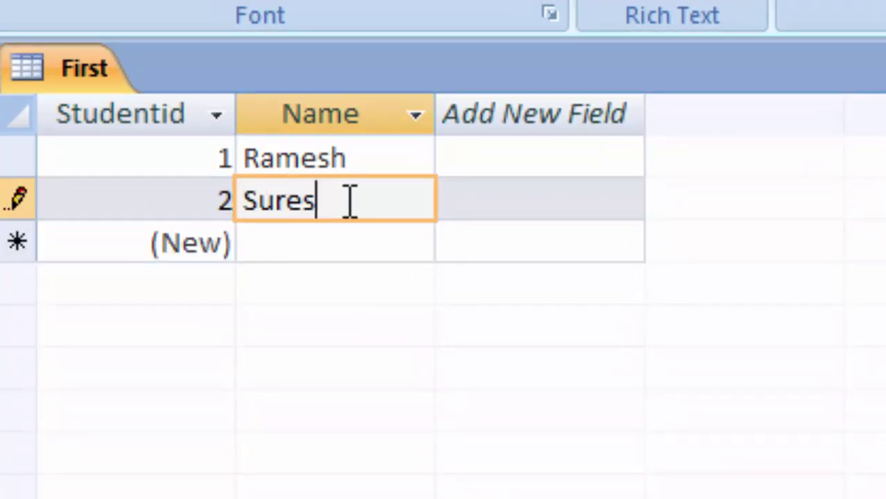
{"action": "type", "text": "h"}
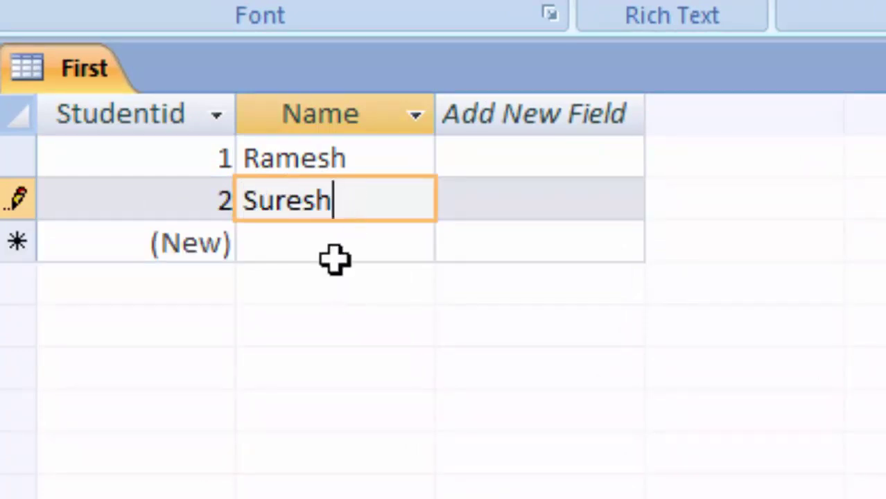
{"action": "left_click", "coordinate": [338, 254]}
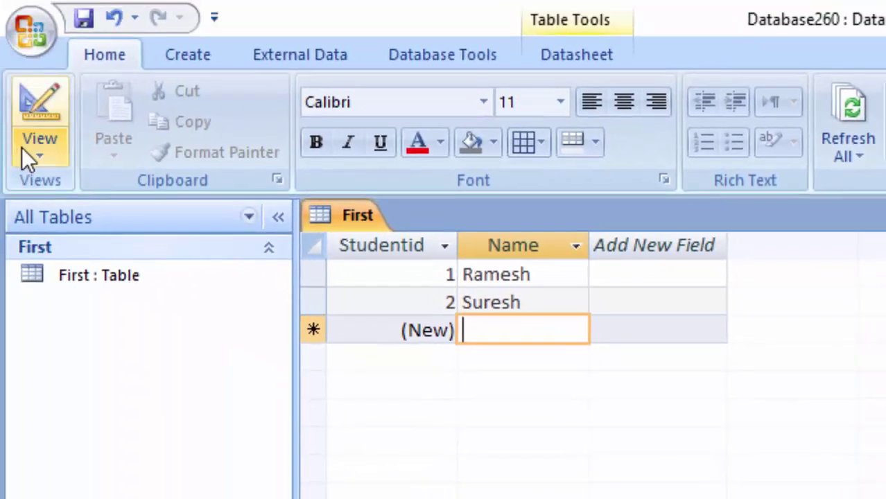
Put First in Design view and start a table-less Query1 in SQL view.
{"action": "left_click", "coordinate": [28, 156]}
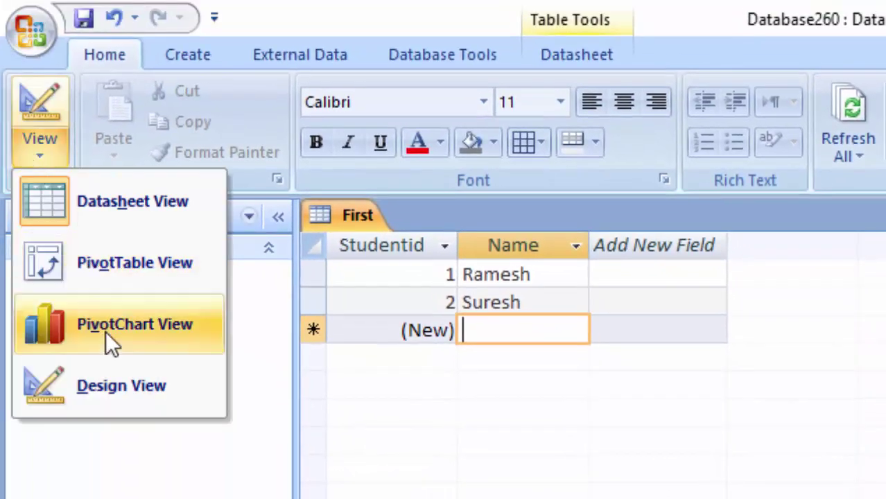
{"action": "left_click", "coordinate": [95, 388]}
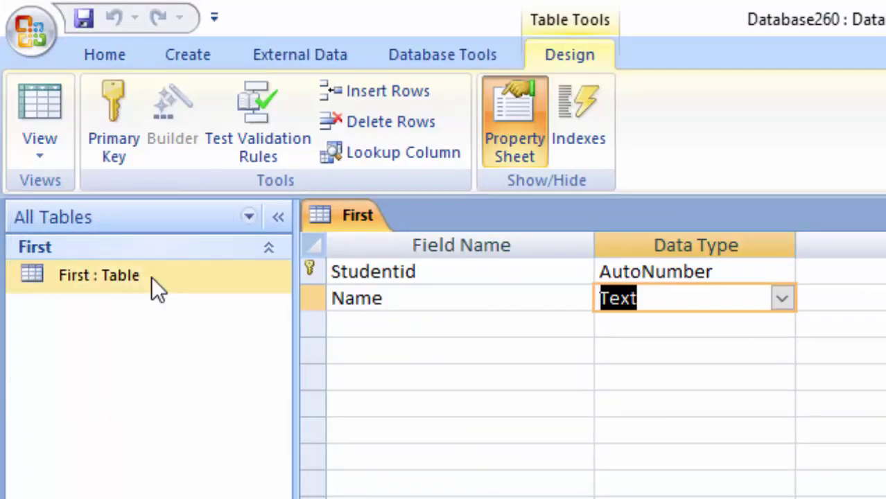
{"action": "left_click", "coordinate": [181, 55]}
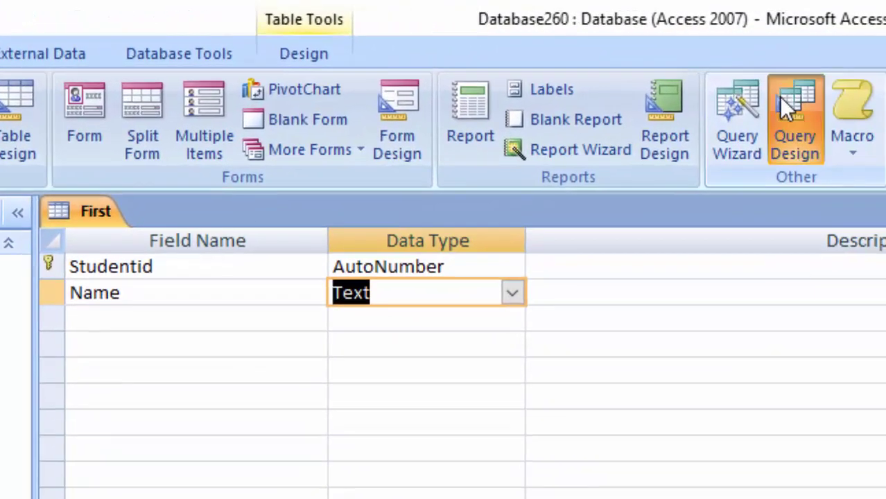
{"action": "left_click", "coordinate": [778, 96]}
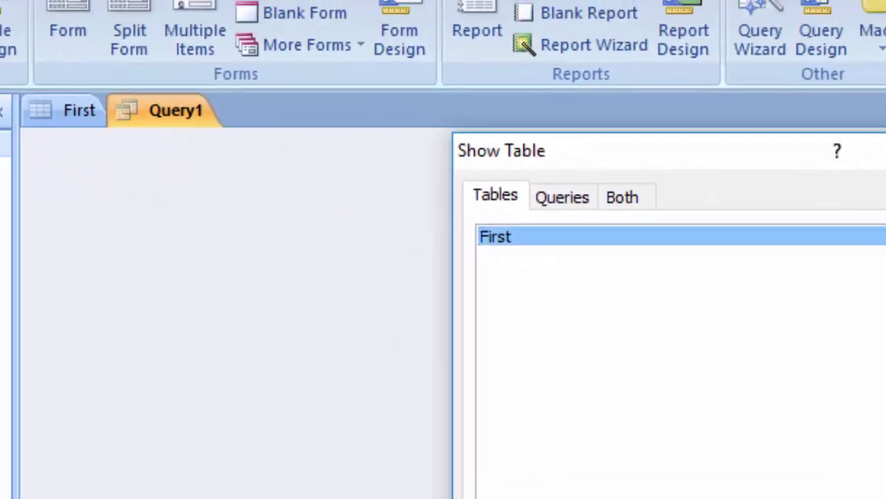
{"action": "left_click", "coordinate": [735, 491]}
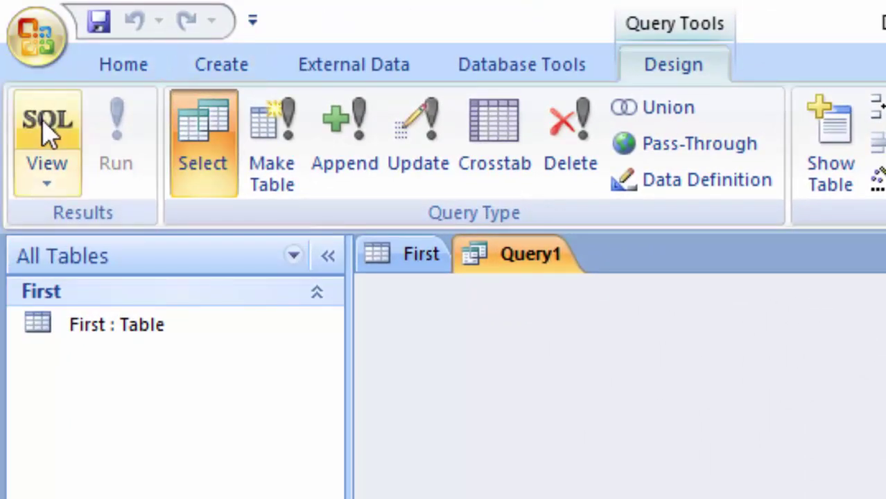
{"action": "left_click", "coordinate": [46, 125]}
Replace the default SELECT with 'Alter Table [First] Alter Column[Student id'.
{"action": "key", "text": "Delete"}
{"action": "type", "text": "Alt"}
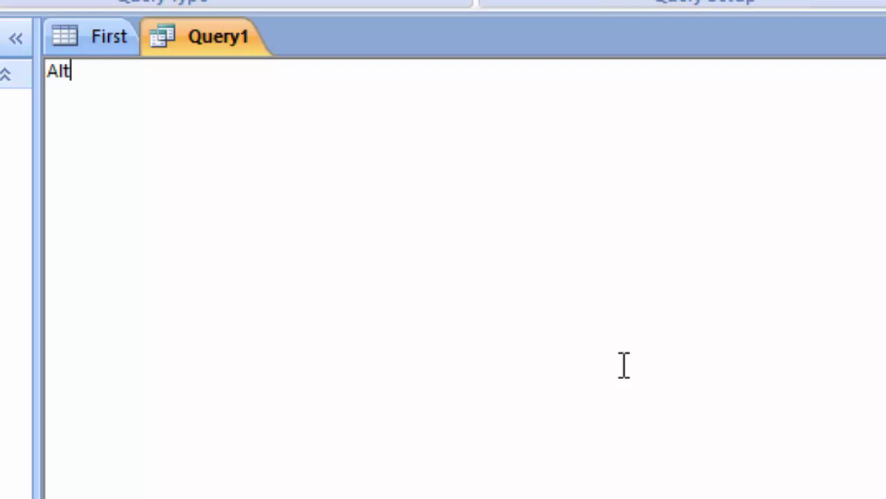
{"action": "type", "text": "er "}
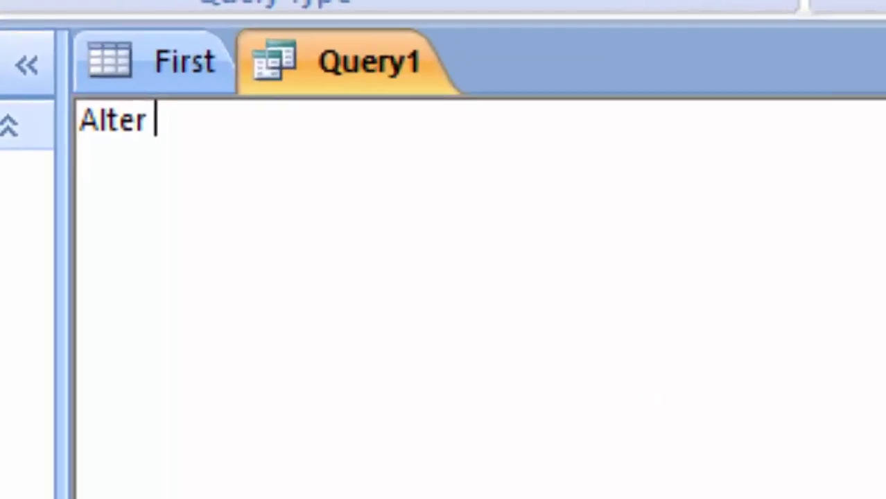
{"action": "type", "text": "Tab"}
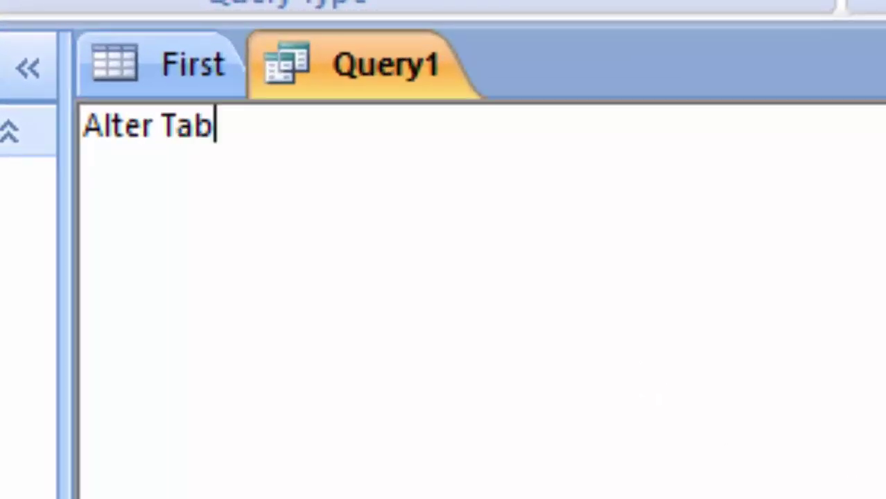
{"action": "type", "text": "le ["}
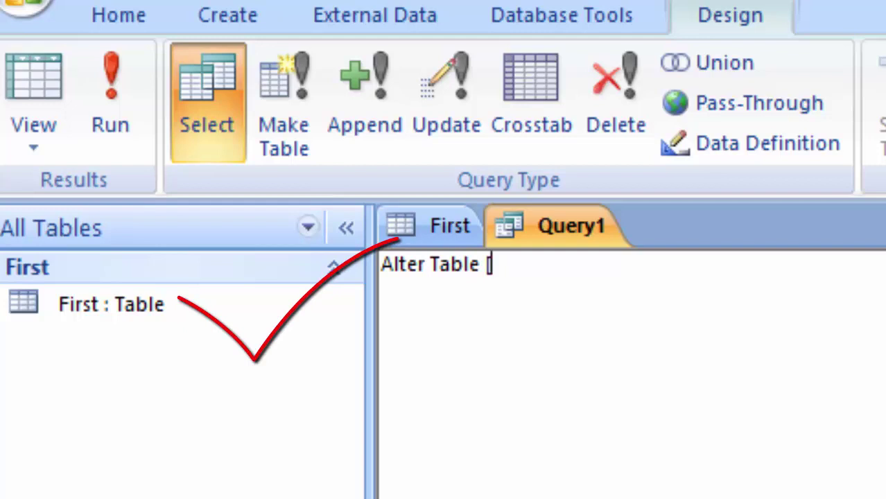
{"action": "type", "text": "Fir"}
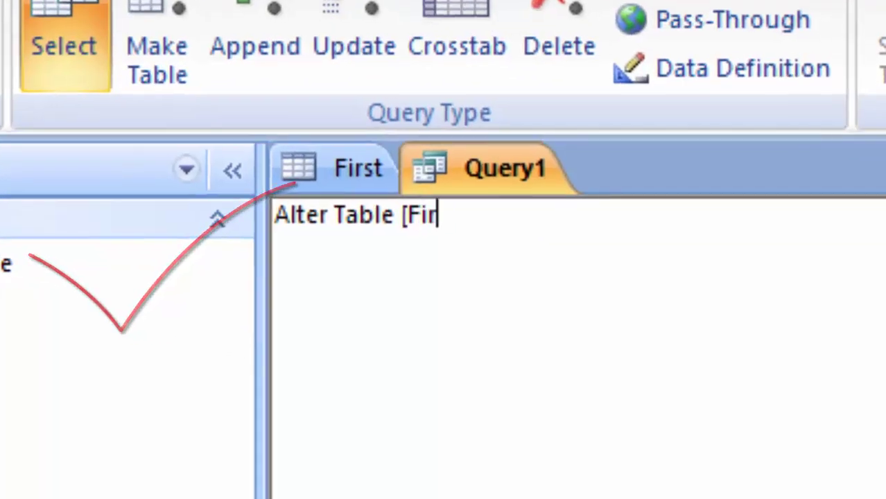
{"action": "type", "text": "st] "}
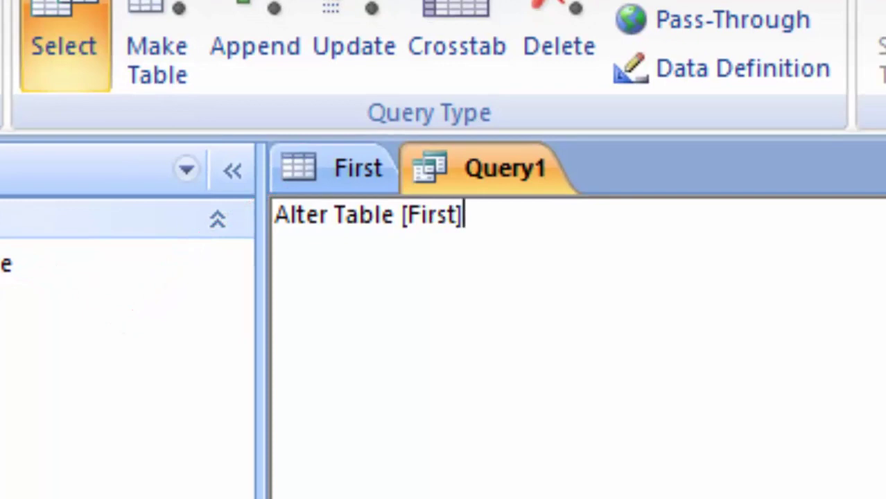
{"action": "type", "text": "A"}
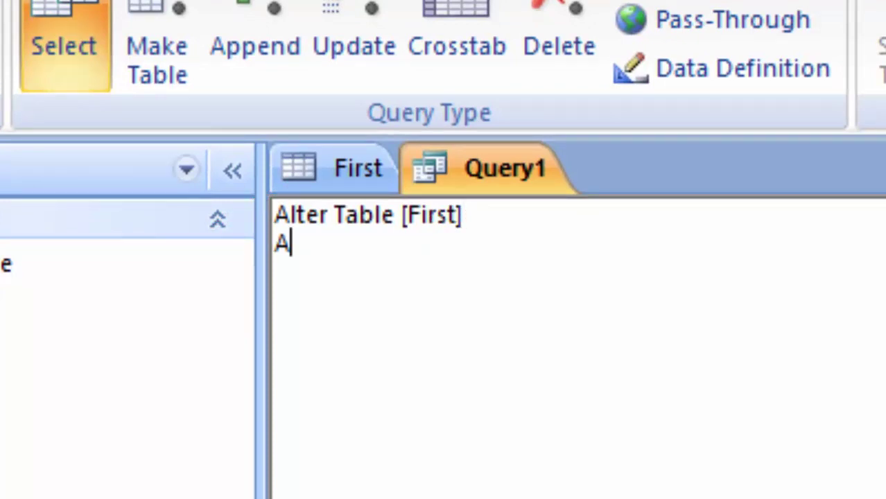
{"action": "type", "text": "lter"}
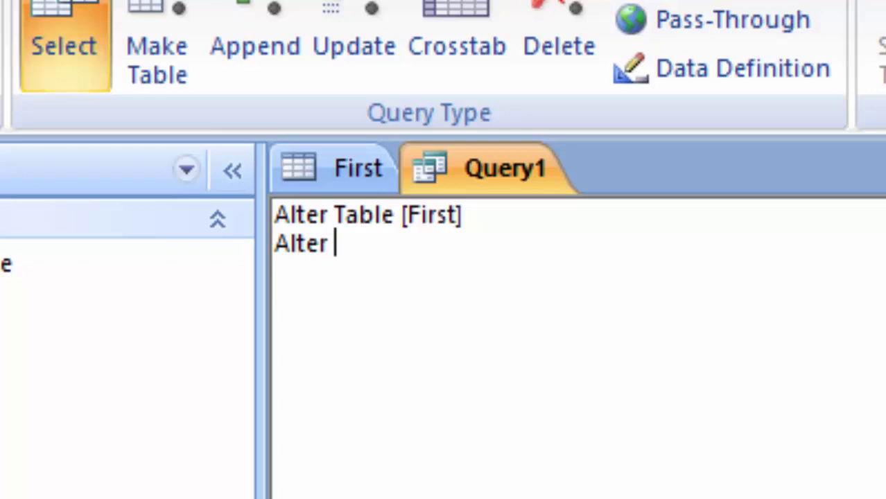
{"action": "type", "text": " Column"}
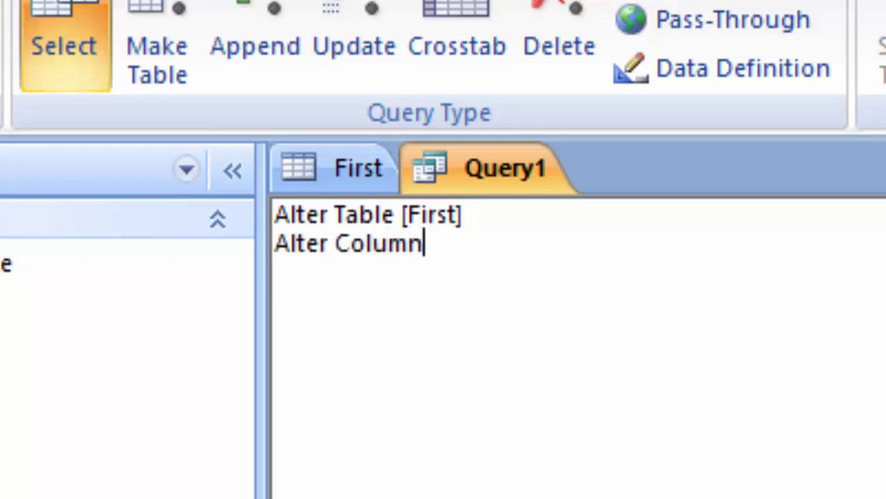
{"action": "type", "text": "[S"}
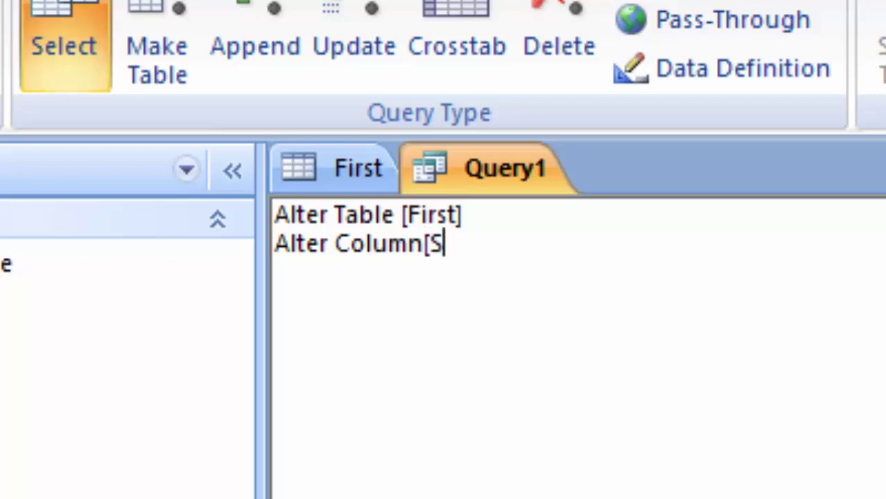
{"action": "type", "text": "tu"}
{"action": "type", "text": "dent "}
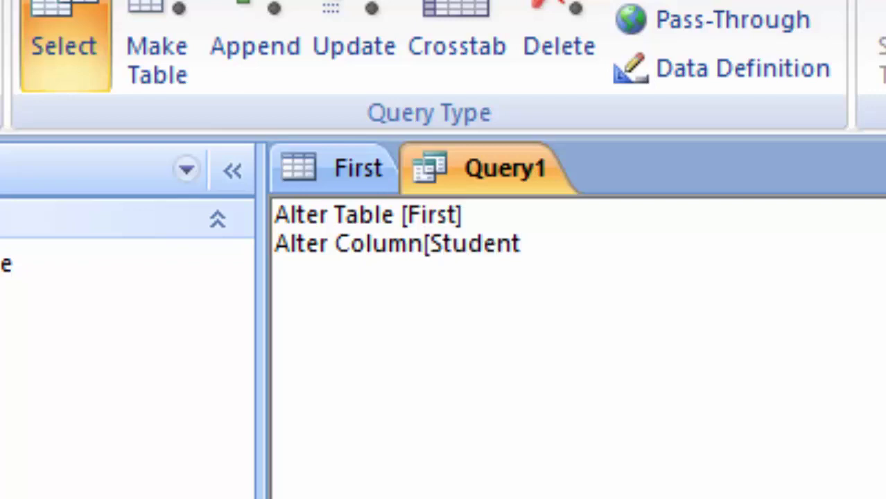
{"action": "type", "text": "id"}
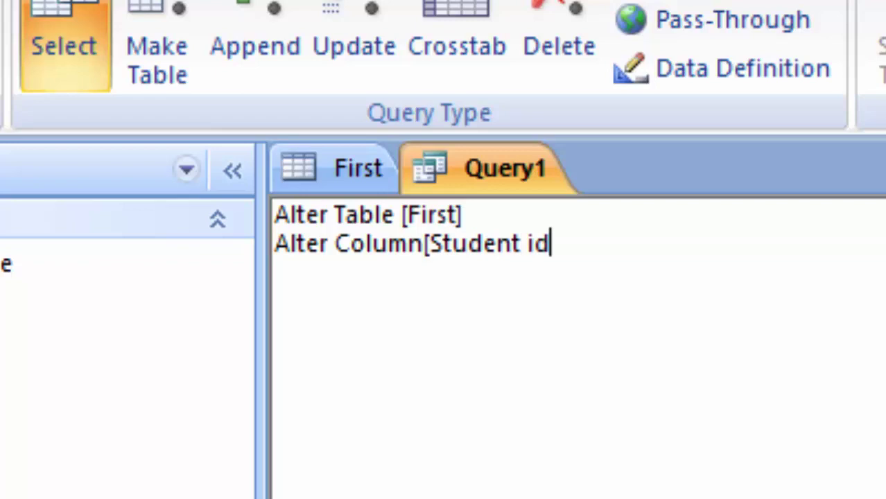
Correct the field name to Studentid, close the bracket, and add counter(201,1).
{"action": "left_click", "coordinate": [357, 172]}
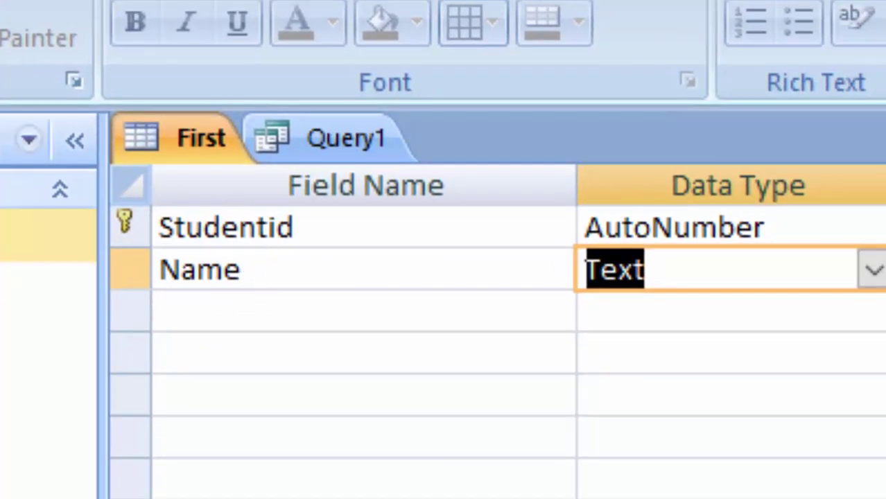
{"action": "left_click", "coordinate": [320, 160]}
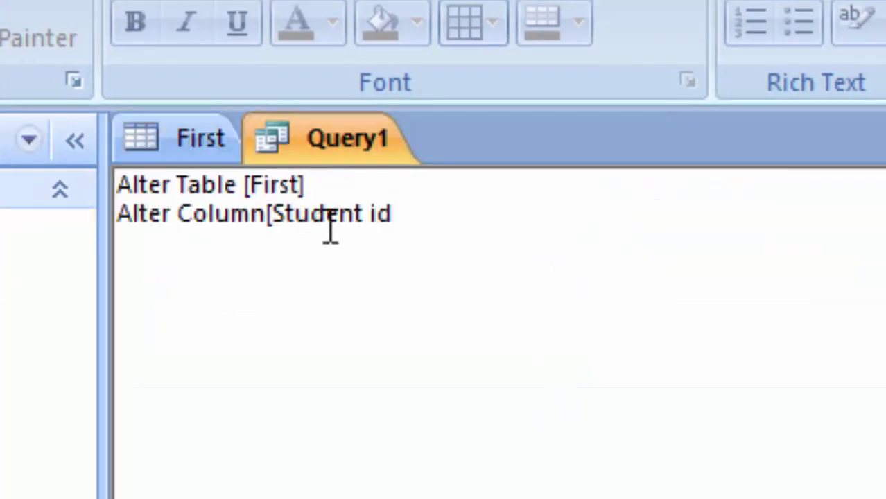
{"action": "left_click", "coordinate": [373, 213]}
{"action": "key", "text": "BackSpace"}
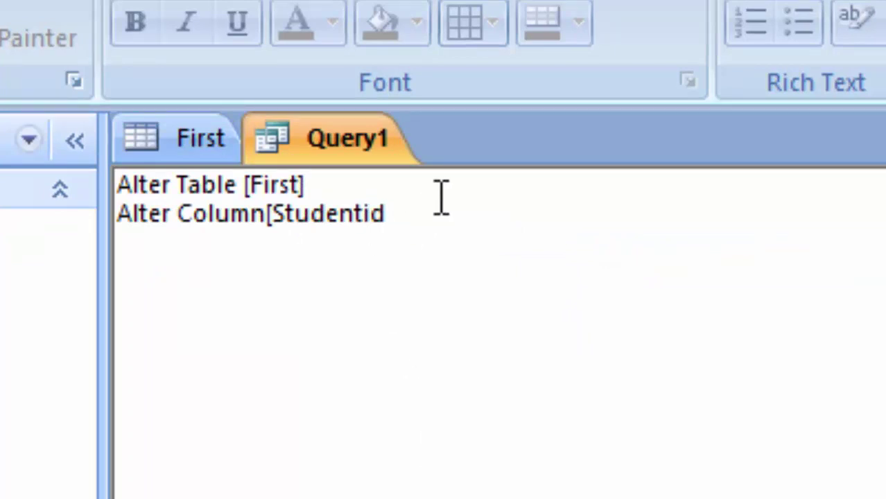
{"action": "left_click", "coordinate": [436, 215]}
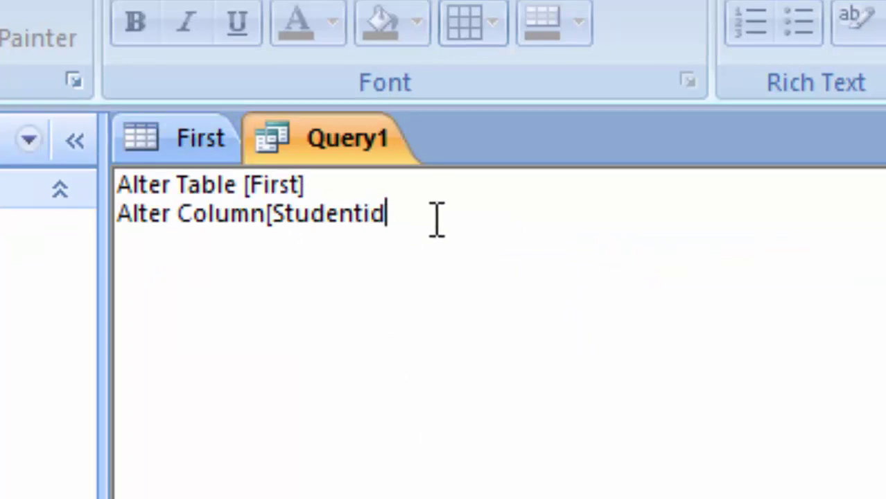
{"action": "left_click", "coordinate": [306, 147]}
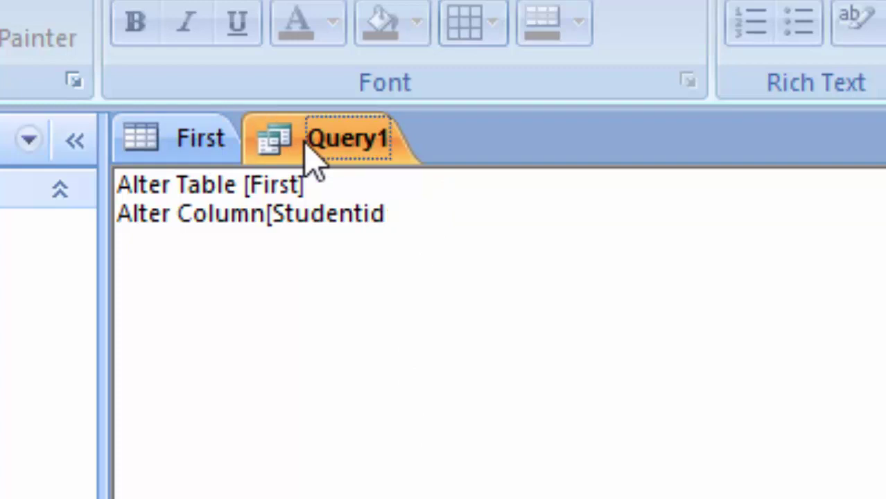
{"action": "left_click", "coordinate": [402, 213]}
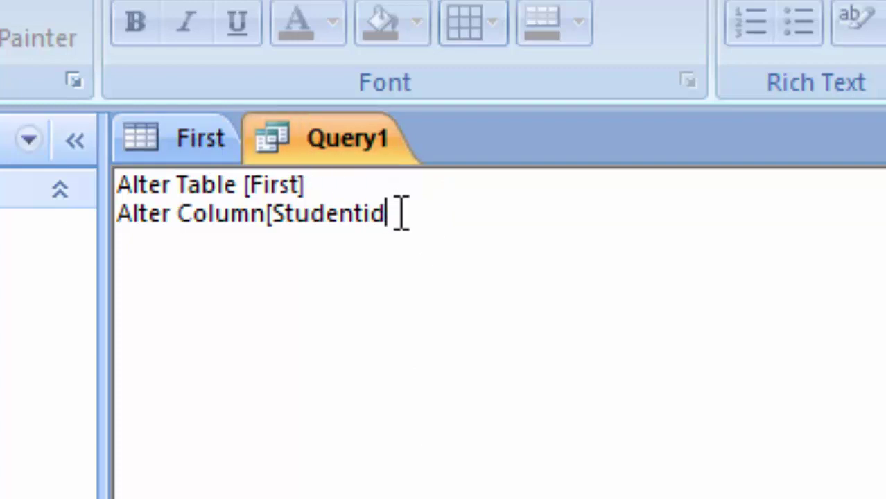
{"action": "type", "text": "]"}
{"action": "type", "text": "cou"}
{"action": "type", "text": "n"}
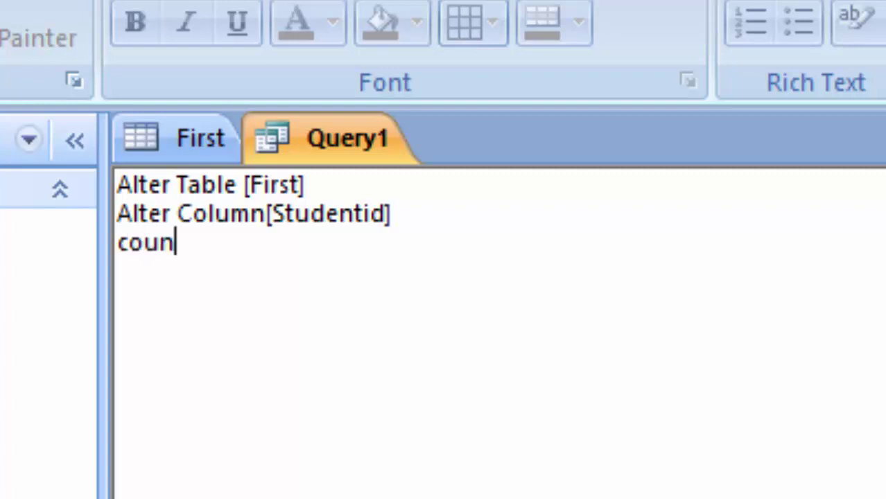
{"action": "type", "text": "ter"}
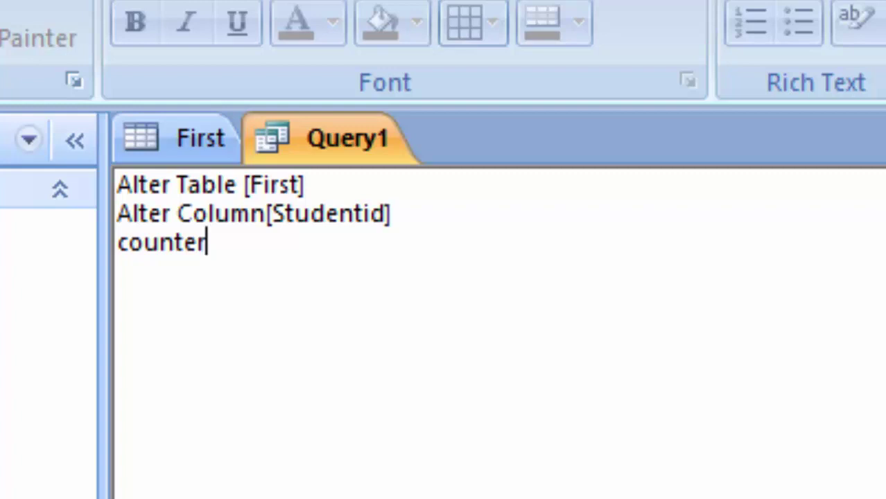
{"action": "type", "text": "(2"}
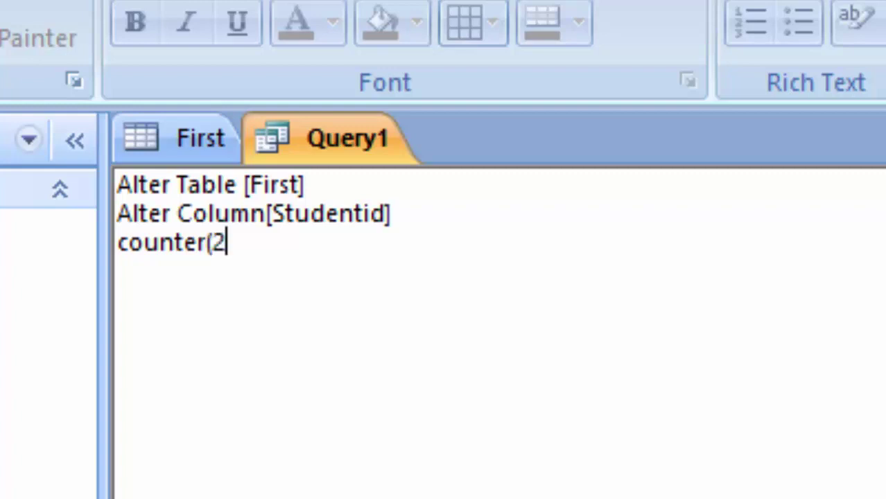
{"action": "type", "text": "01,"}
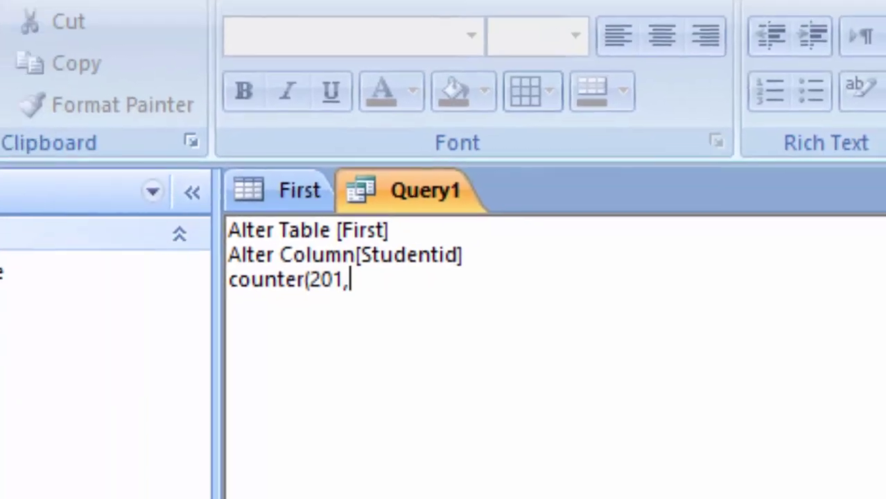
{"action": "type", "text": "1"}
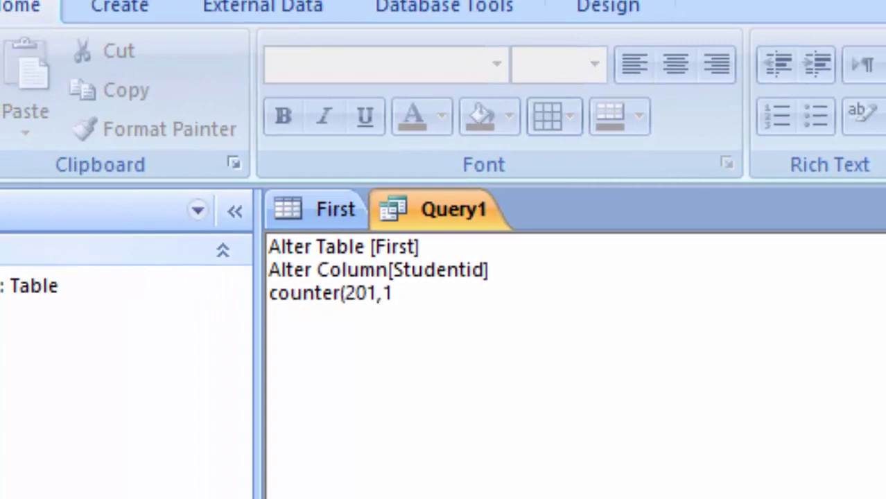
{"action": "type", "text": ")"}
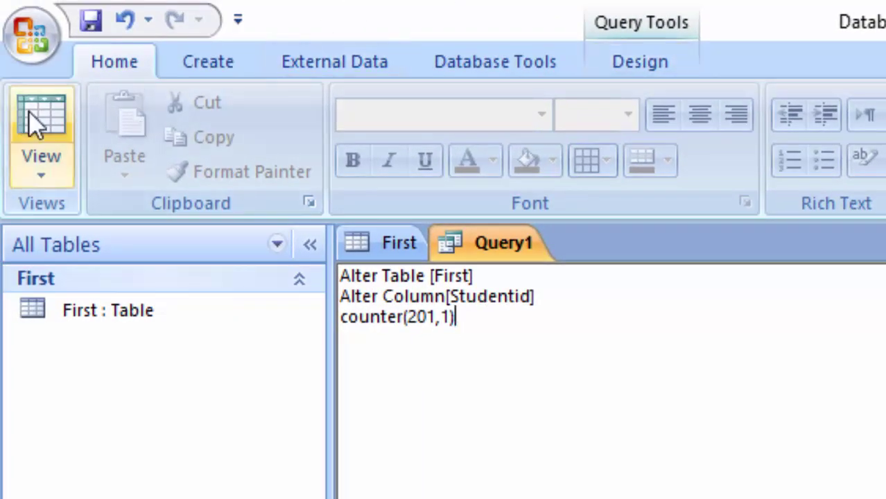
Close the First table's Design view tab.
{"action": "left_click", "coordinate": [34, 125]}
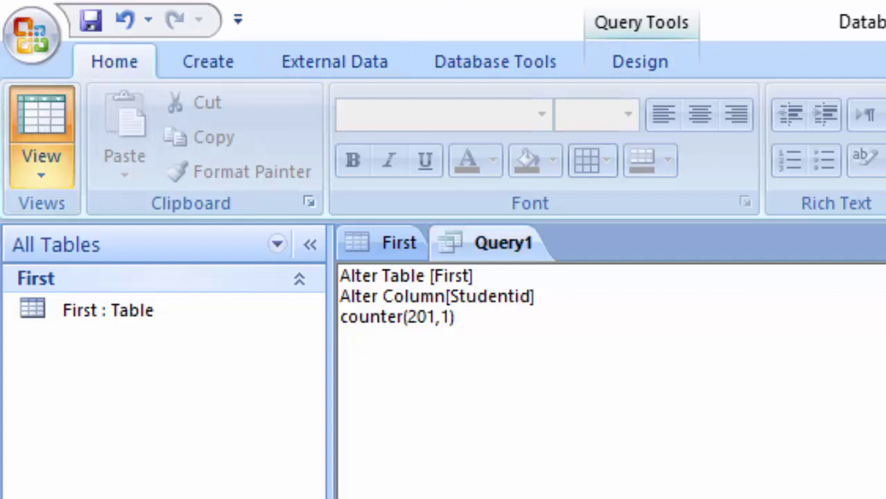
{"action": "right_click", "coordinate": [396, 251]}
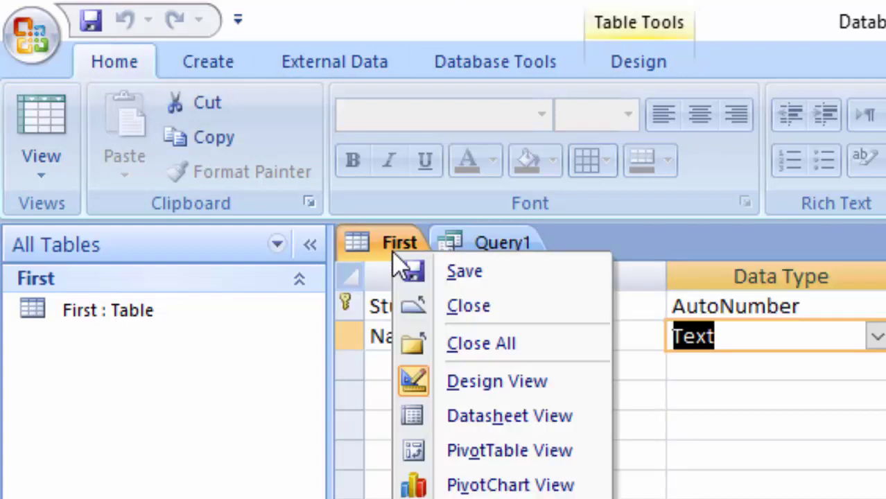
{"action": "left_click", "coordinate": [414, 305]}
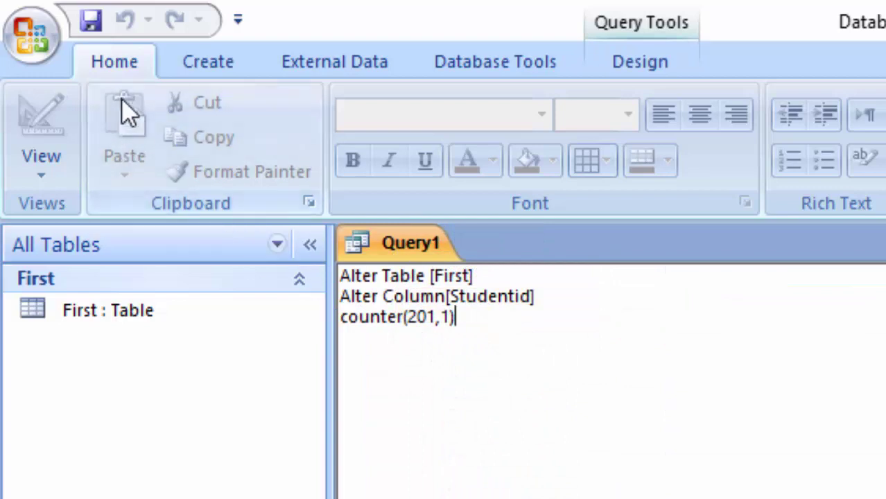
Run the counter(201,1) query to reseed Studentid.
{"action": "left_click", "coordinate": [187, 69]}
{"action": "left_click", "coordinate": [606, 64]}
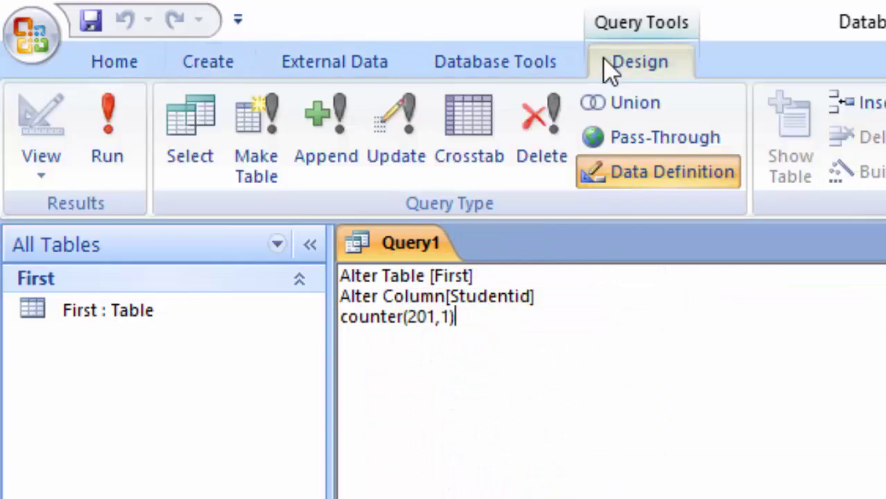
{"action": "left_click", "coordinate": [120, 127]}
{"action": "left_click", "coordinate": [120, 127]}
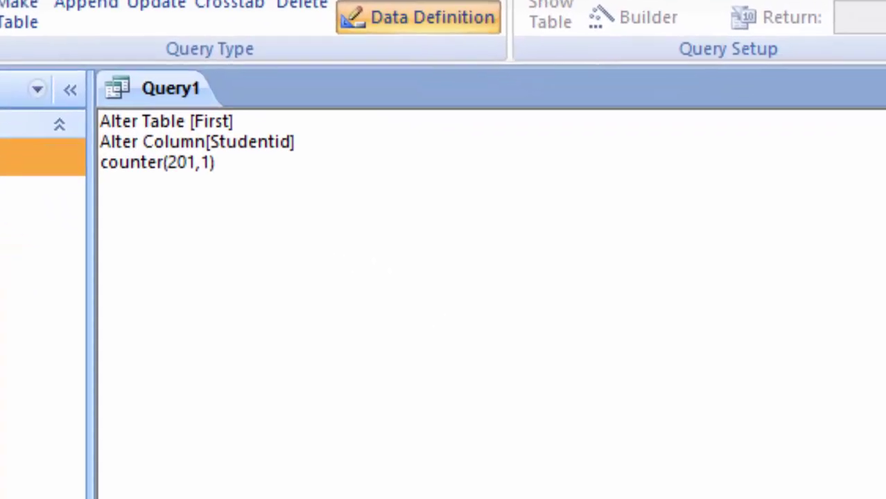
Open the First datasheet and add a record named Durgesh.
{"action": "double_click", "coordinate": [69, 246]}
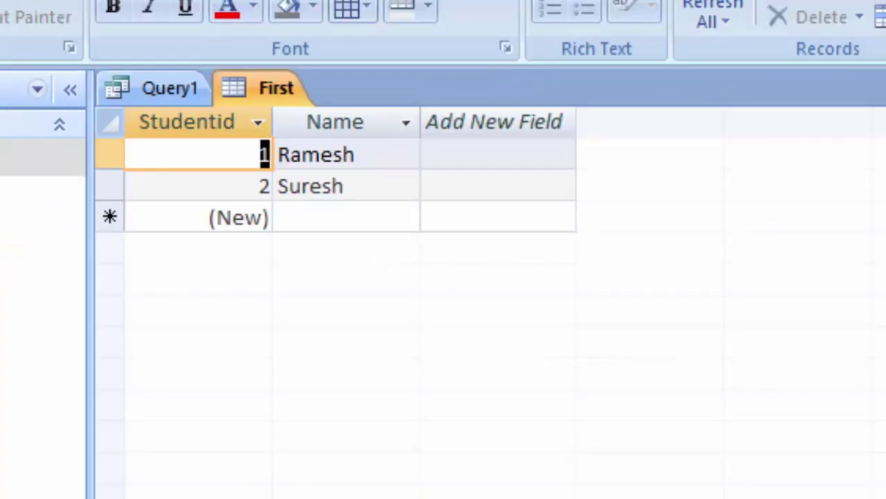
{"action": "left_click", "coordinate": [338, 221]}
{"action": "type", "text": "Du"}
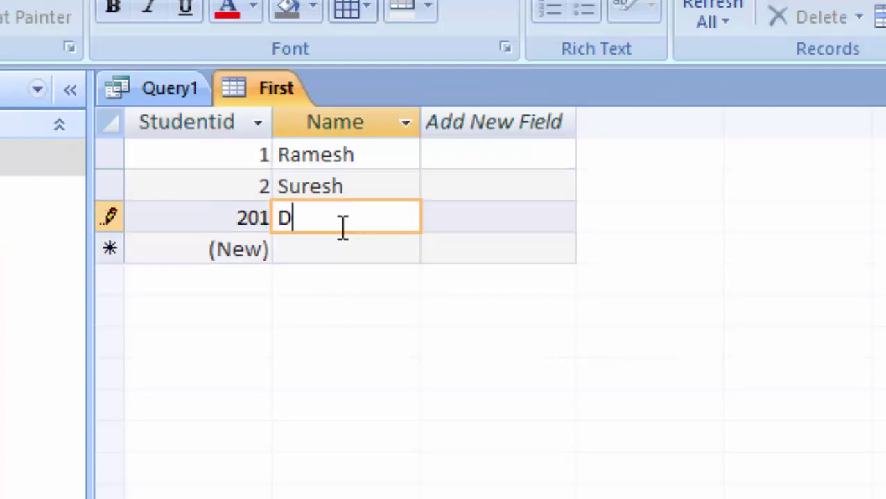
{"action": "type", "text": "rd"}
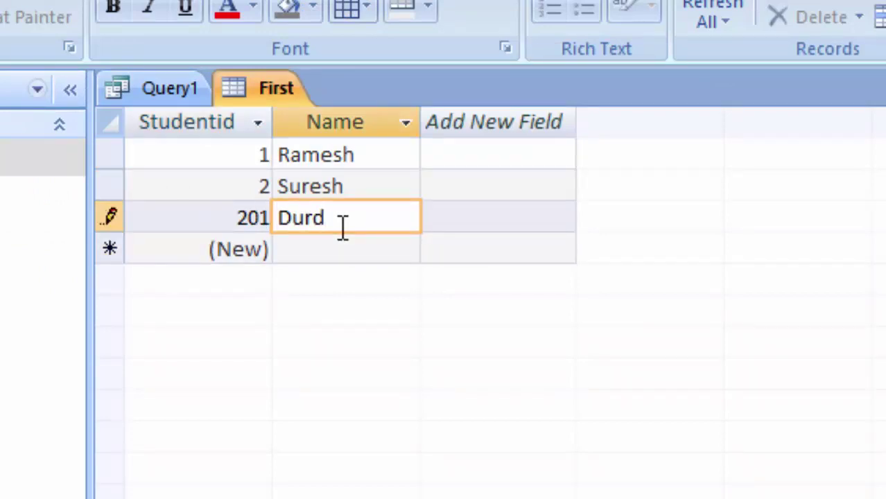
{"action": "key", "text": "BackSpace"}
{"action": "type", "text": "gesh"}
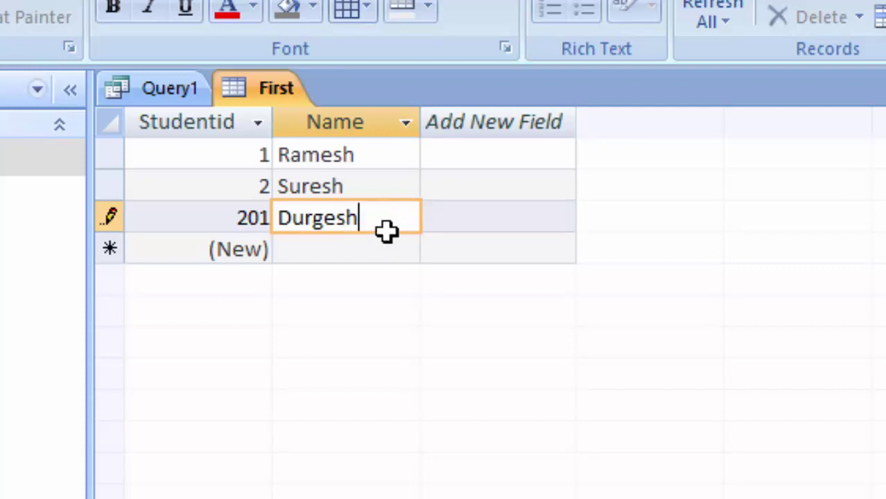
{"action": "left_click", "coordinate": [305, 256]}
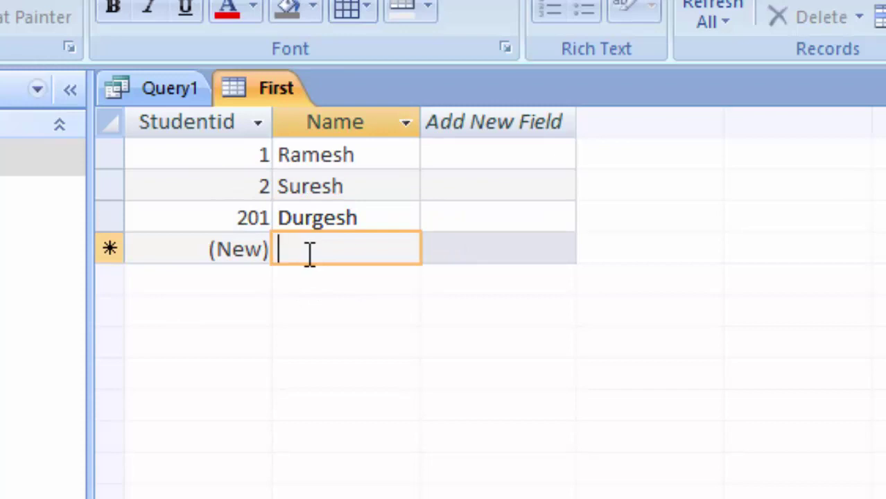
Add records named Avanish, Ferha and Shalini.
{"action": "type", "text": "Avan"}
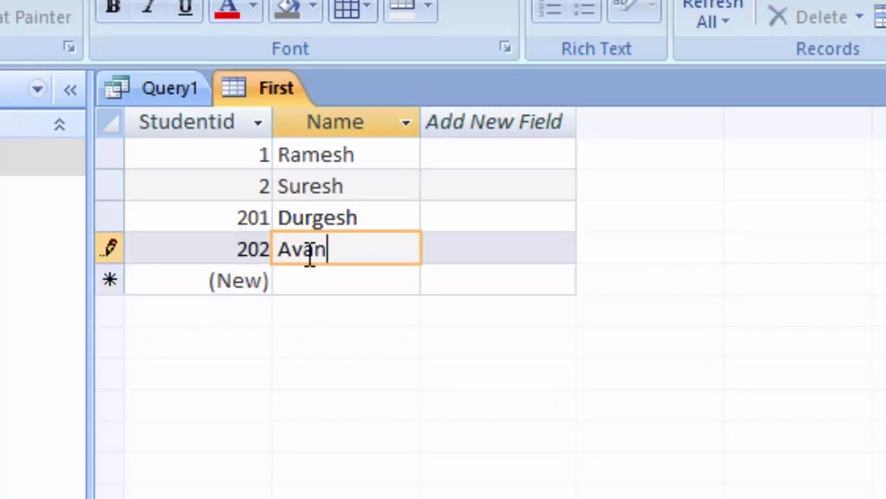
{"action": "type", "text": "ish"}
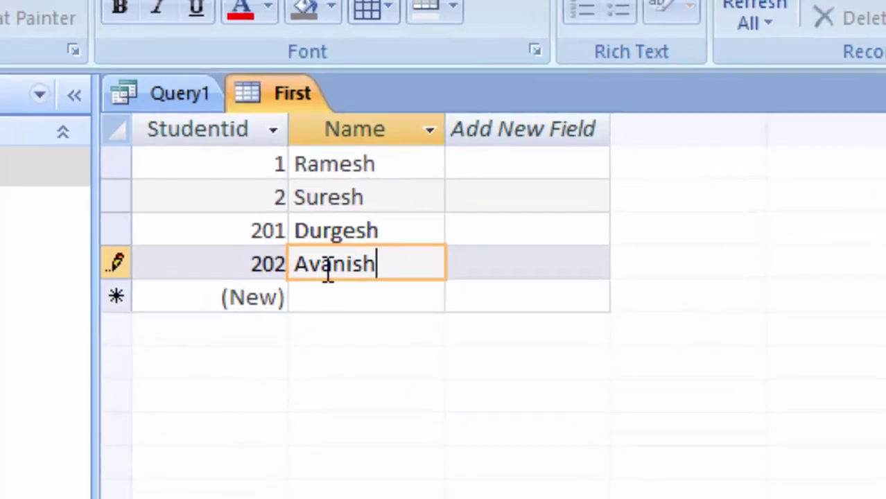
{"action": "key", "text": "Tab"}
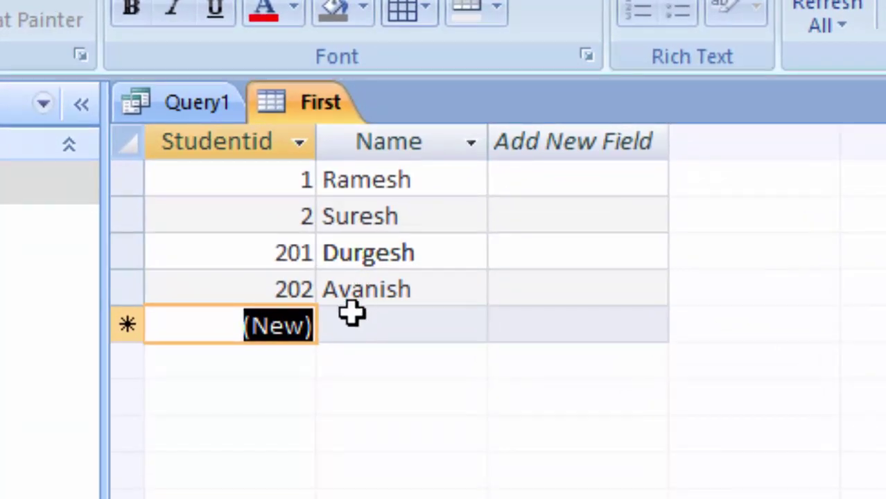
{"action": "left_click", "coordinate": [355, 323]}
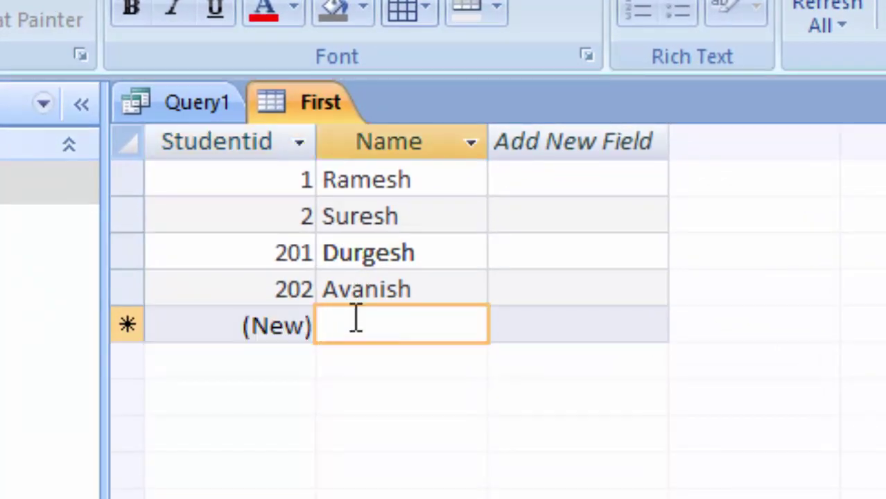
{"action": "type", "text": "F"}
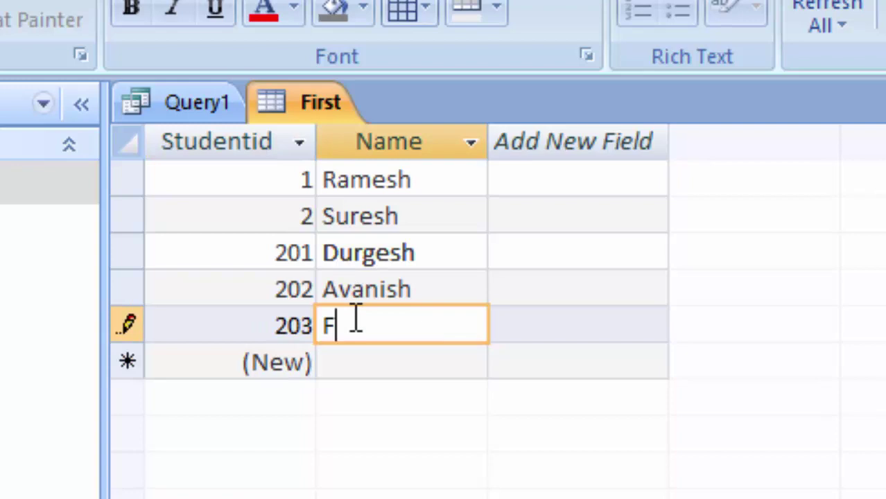
{"action": "type", "text": "erha"}
{"action": "key", "text": "Return"}
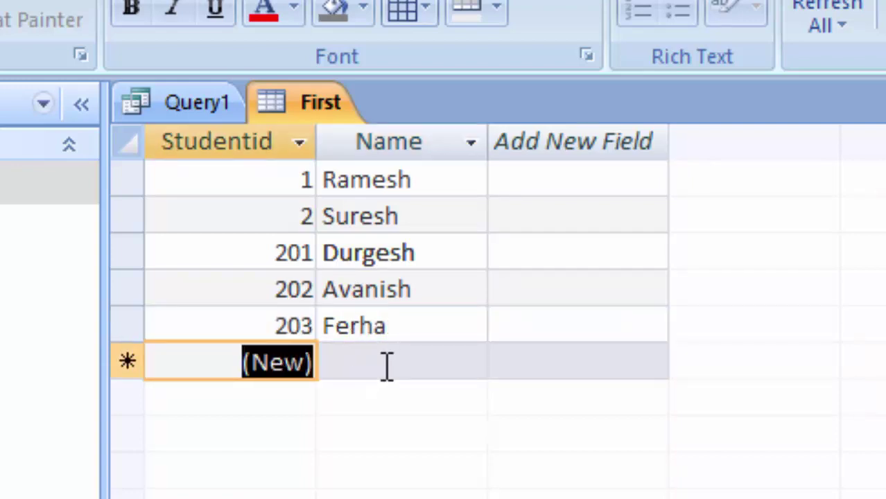
{"action": "left_click", "coordinate": [386, 366]}
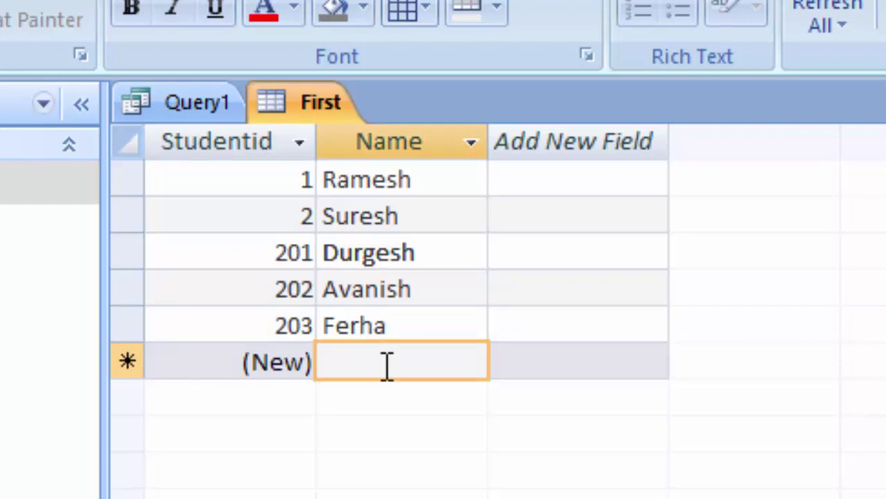
{"action": "type", "text": "Shal"}
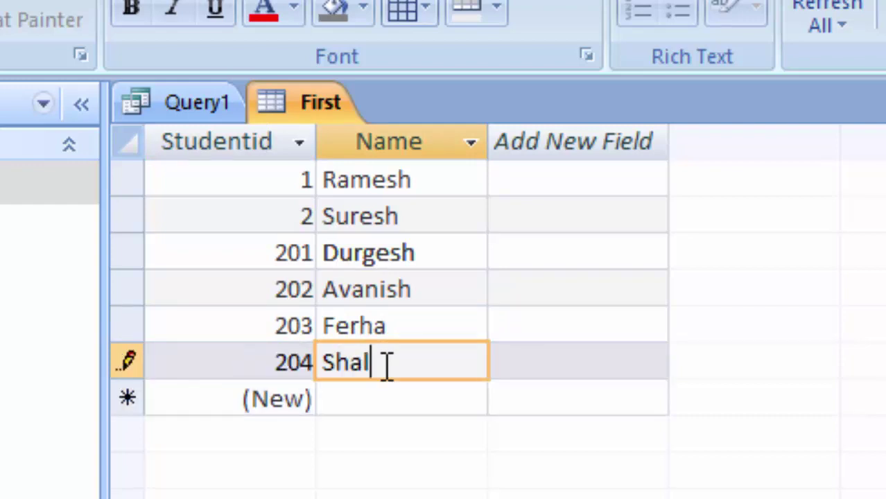
{"action": "type", "text": "ini"}
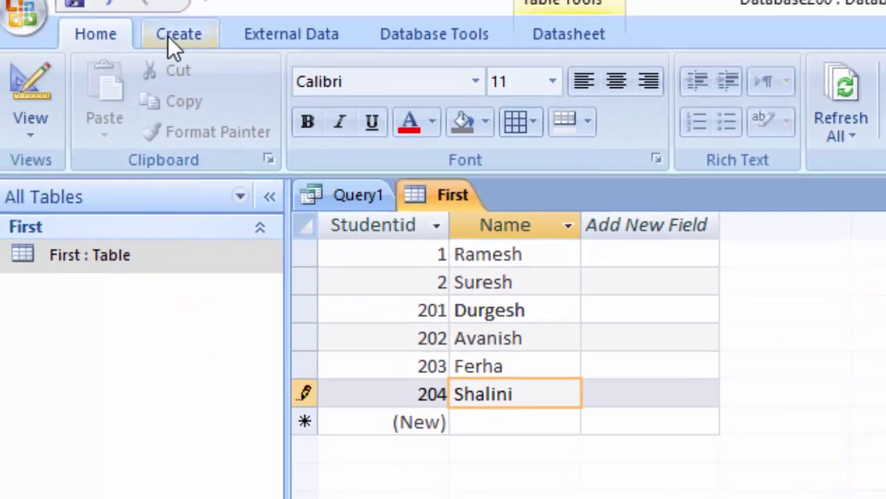
Create a form on First, step through all records, then return to record 1, Ramesh.
{"action": "left_click", "coordinate": [181, 39]}
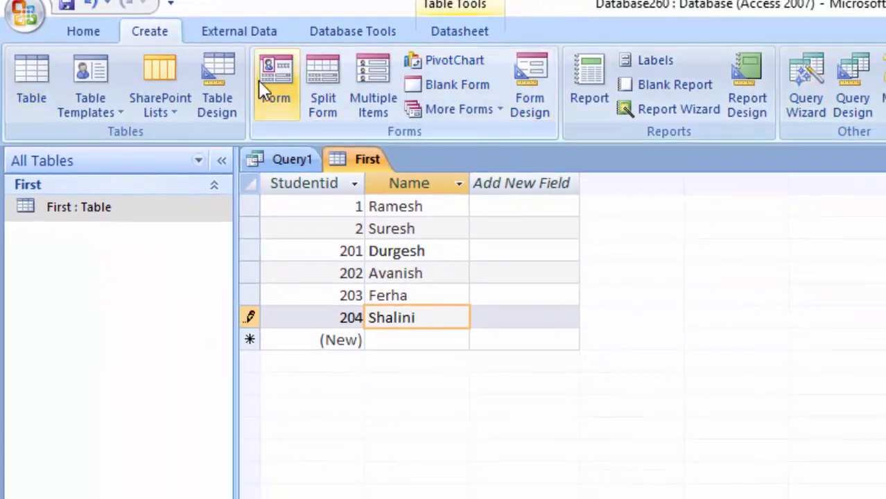
{"action": "left_click", "coordinate": [262, 82]}
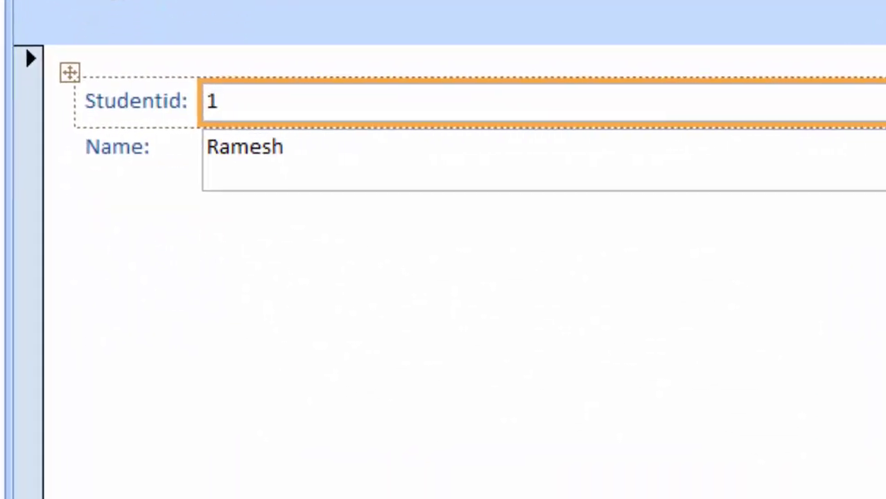
{"action": "left_click", "coordinate": [239, 458]}
{"action": "left_click", "coordinate": [162, 470]}
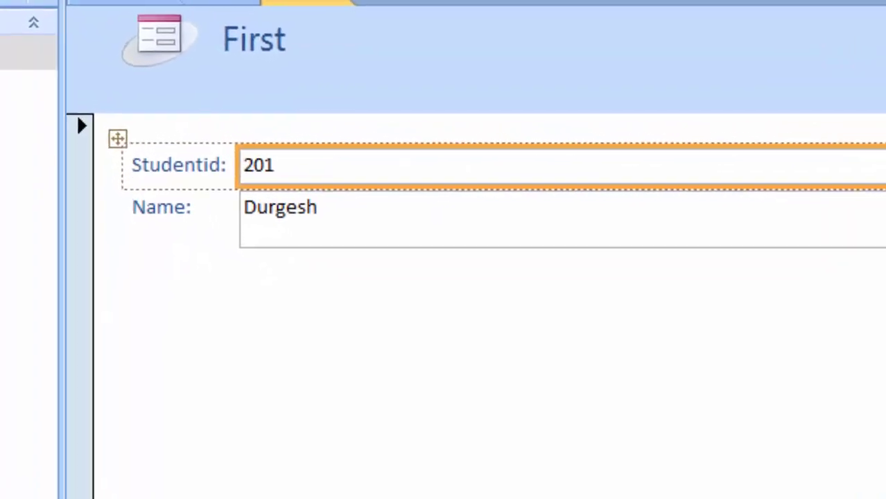
{"action": "left_click", "coordinate": [170, 484]}
{"action": "left_click", "coordinate": [170, 484]}
{"action": "left_click", "coordinate": [170, 484]}
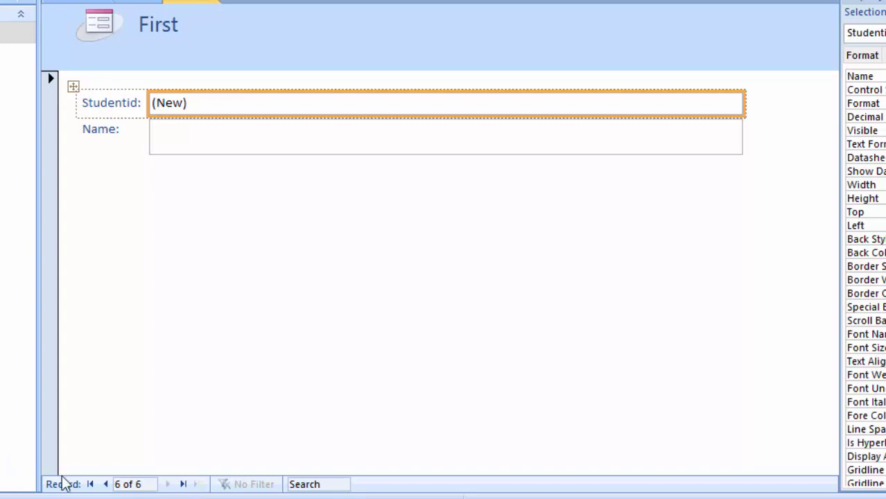
{"action": "left_click", "coordinate": [94, 484]}
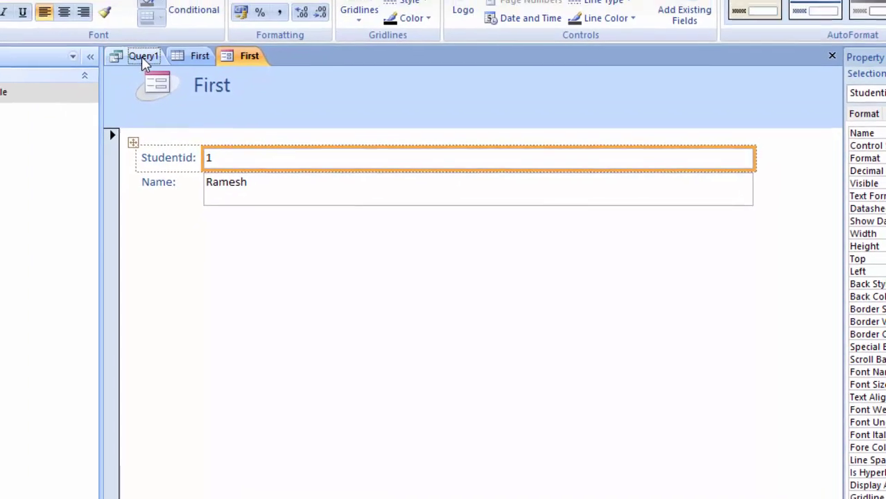
Change Query1's counter start from 201 to 455 and run it, triggering a table-in-use error.
{"action": "left_click", "coordinate": [141, 56]}
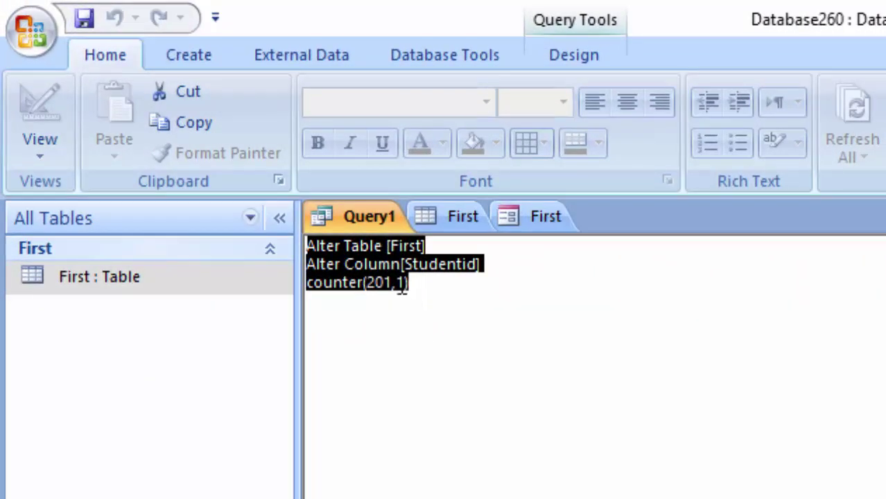
{"action": "left_click", "coordinate": [392, 285]}
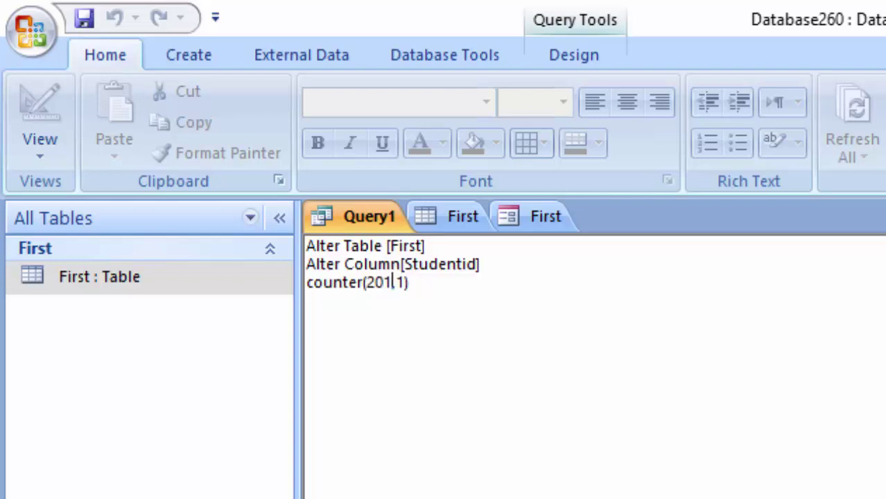
{"action": "key", "text": "BackSpace"}
{"action": "key", "text": "BackSpace"}
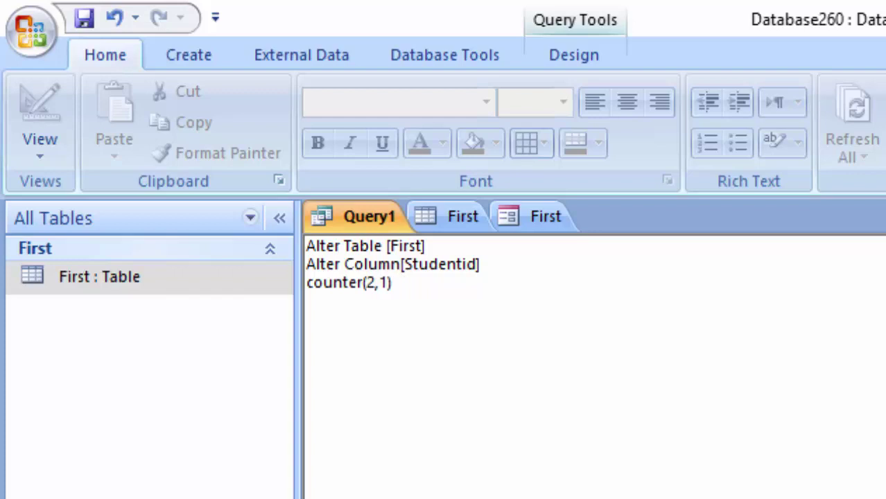
{"action": "key", "text": "BackSpace"}
{"action": "type", "text": "455"}
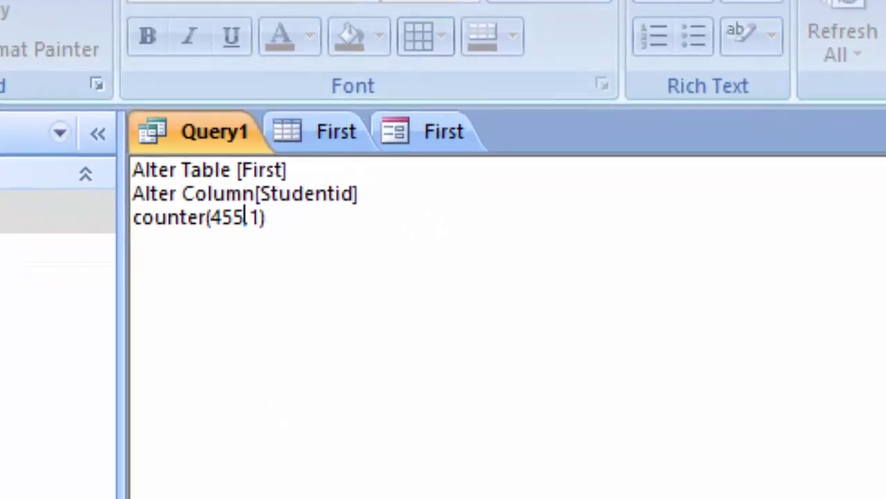
{"action": "left_click", "coordinate": [574, 55]}
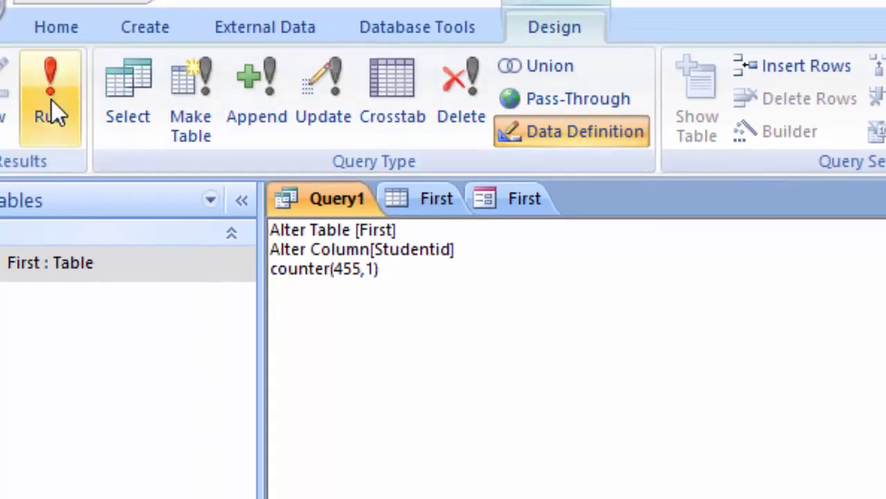
{"action": "left_click", "coordinate": [52, 103]}
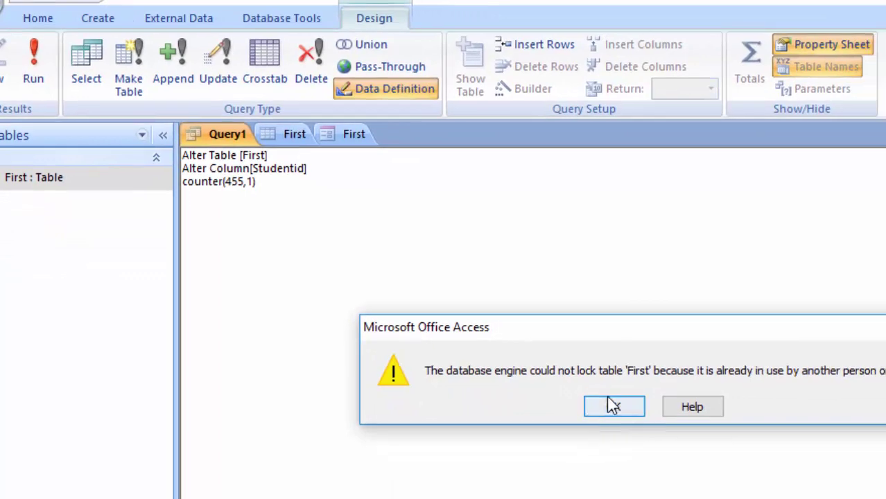
Dismiss the lock error, close the First datasheet, and rerun the query, hitting the error again.
{"action": "left_click", "coordinate": [610, 404]}
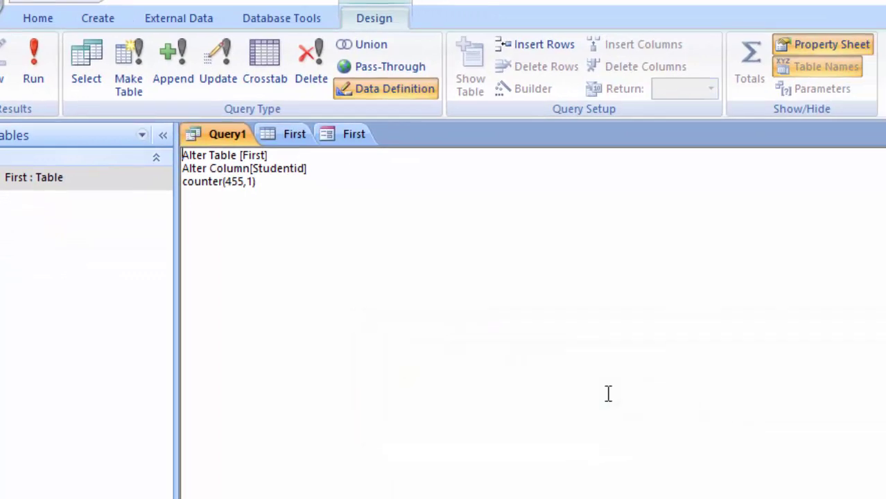
{"action": "right_click", "coordinate": [278, 134]}
{"action": "left_click", "coordinate": [312, 163]}
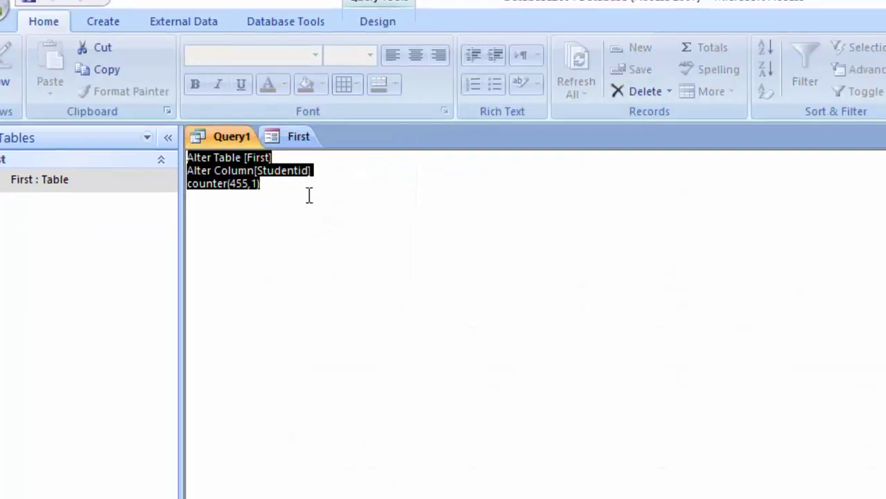
{"action": "left_click", "coordinate": [406, 36]}
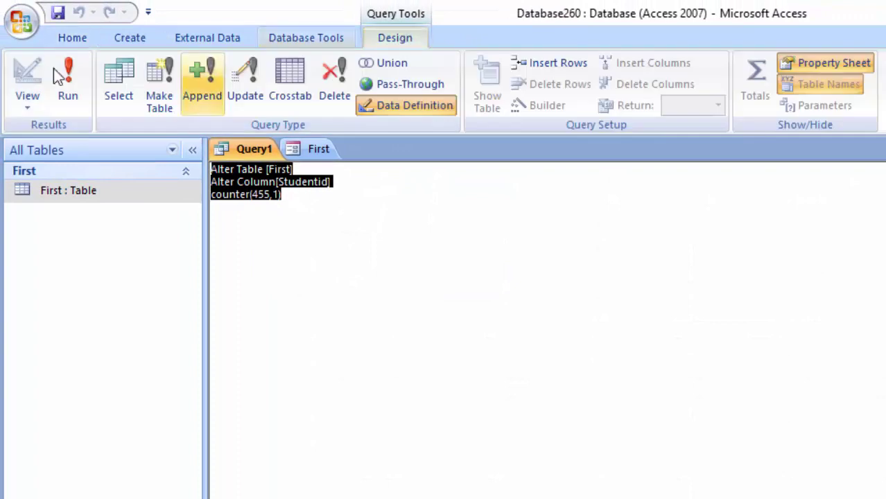
{"action": "left_click", "coordinate": [68, 80]}
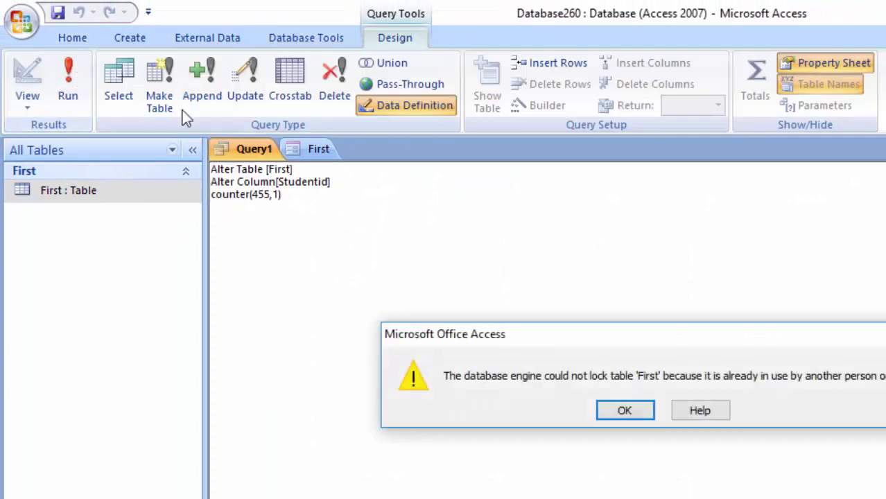
{"action": "left_click", "coordinate": [624, 410]}
Close the First form without saving its design and select the First table.
{"action": "right_click", "coordinate": [324, 150]}
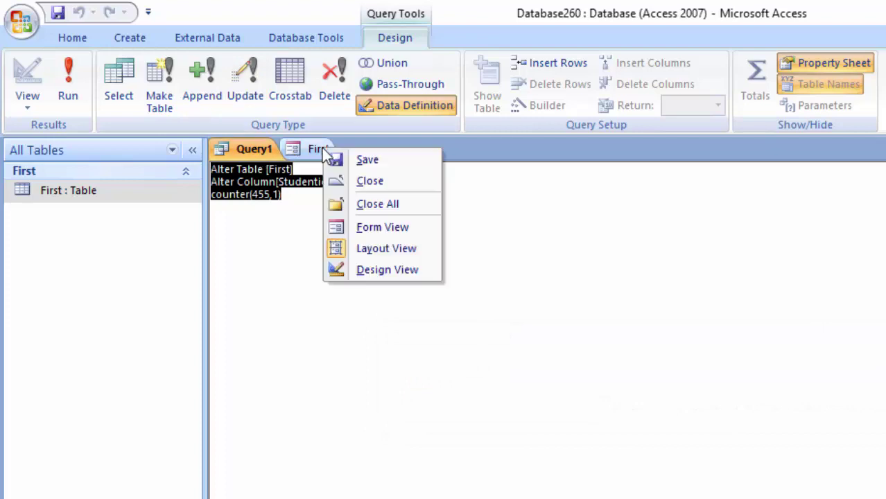
{"action": "left_click", "coordinate": [343, 182]}
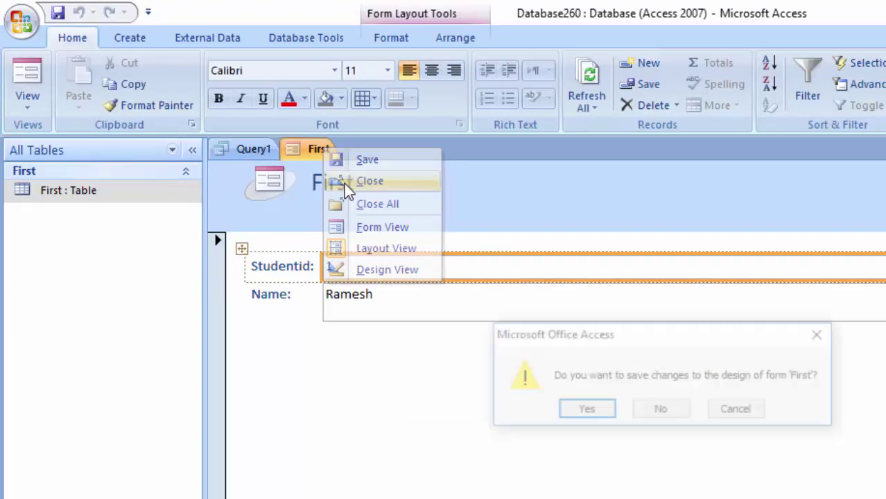
{"action": "left_click", "coordinate": [660, 411]}
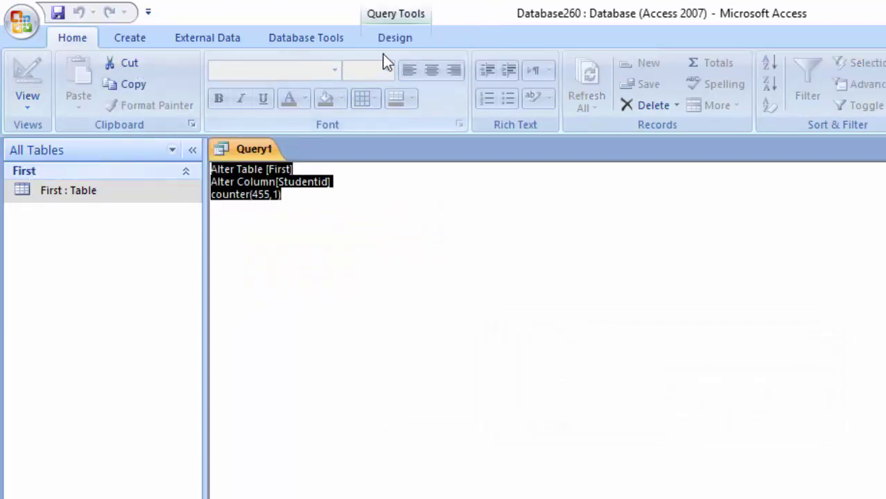
{"action": "left_click", "coordinate": [378, 40]}
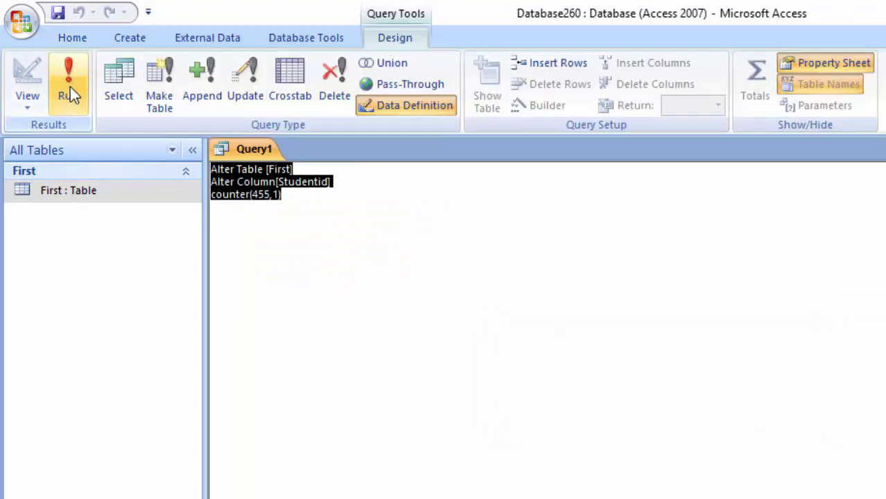
{"action": "left_click", "coordinate": [68, 189]}
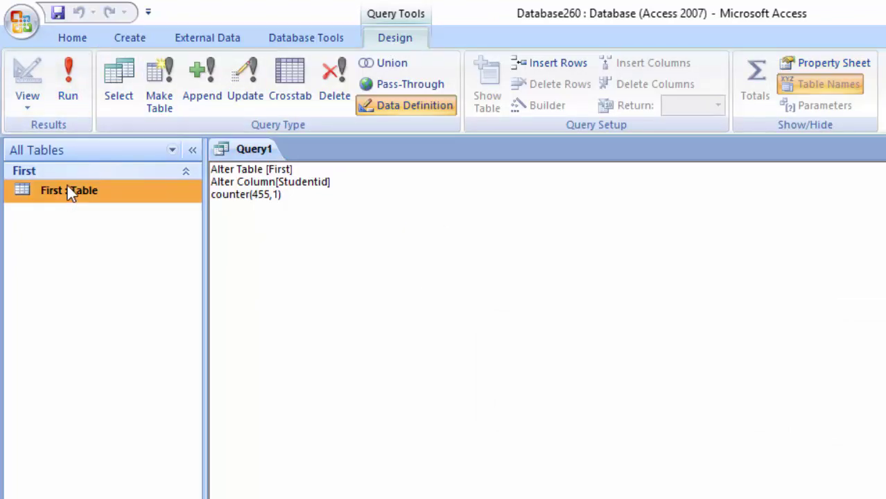
Open the First table and add records Esha (Studentid 455) and Usha (Studentid 456).
{"action": "double_click", "coordinate": [68, 190]}
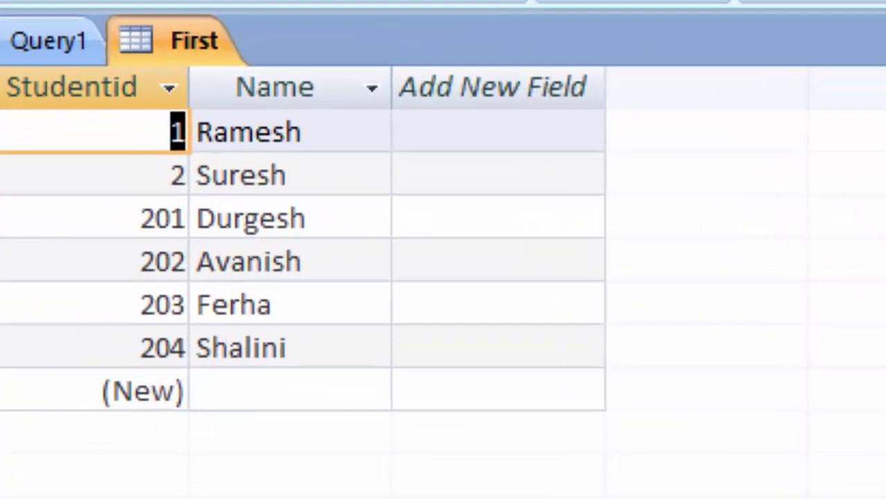
{"action": "left_click", "coordinate": [236, 389]}
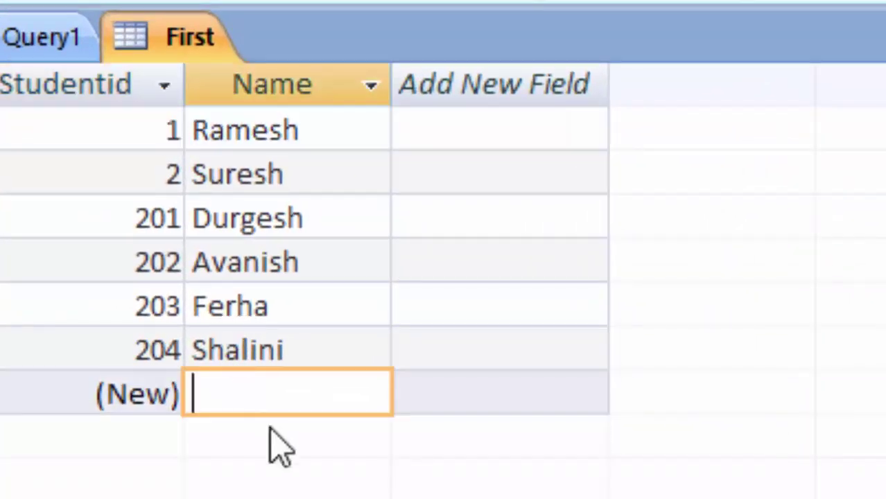
{"action": "type", "text": "E"}
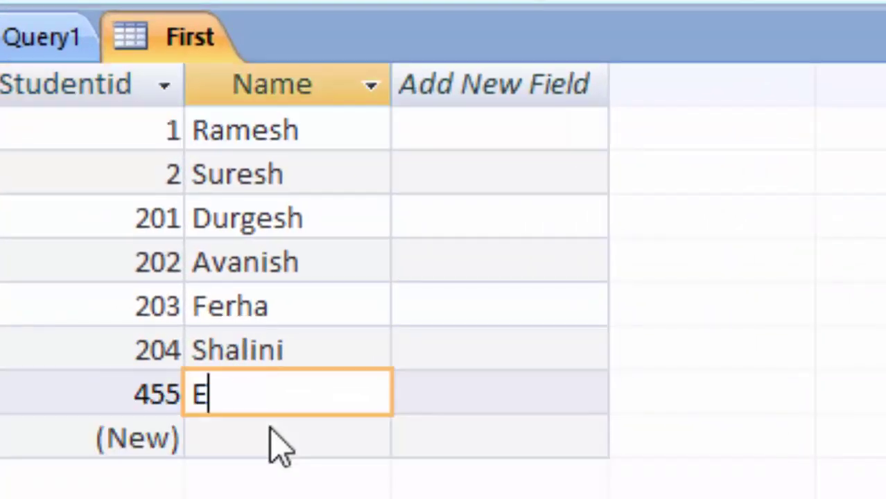
{"action": "type", "text": "sha"}
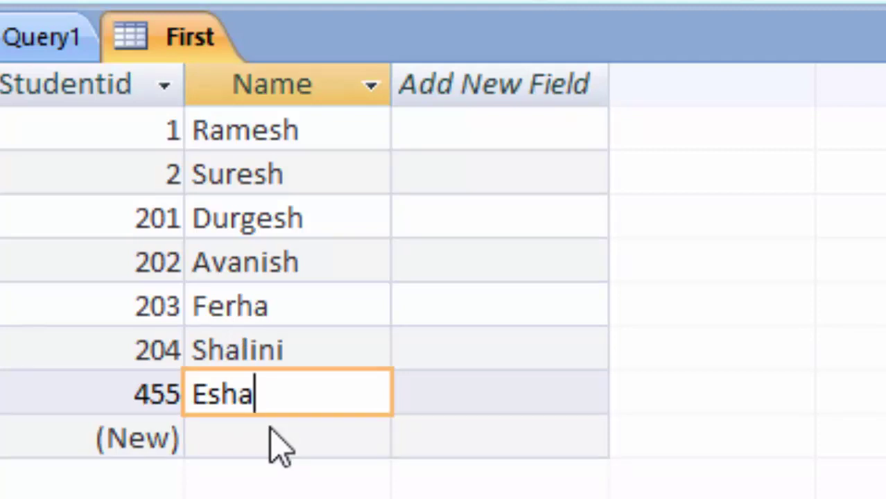
{"action": "key", "text": "Tab"}
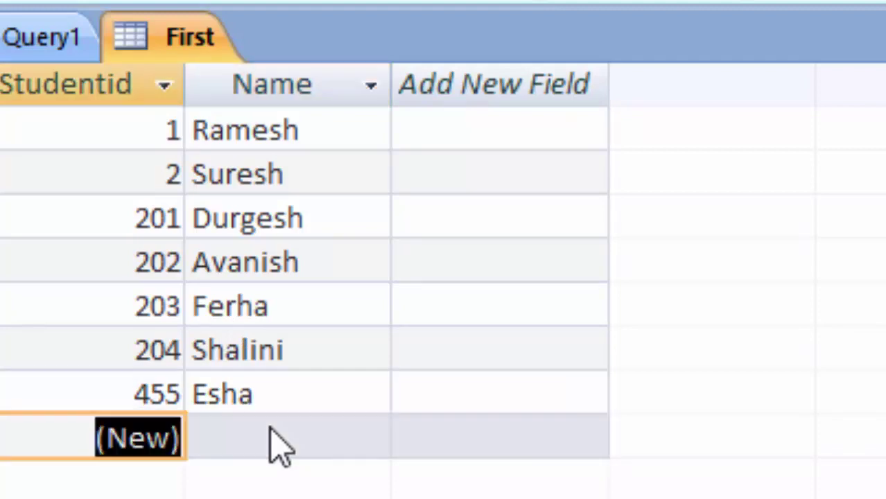
{"action": "key", "text": "Tab"}
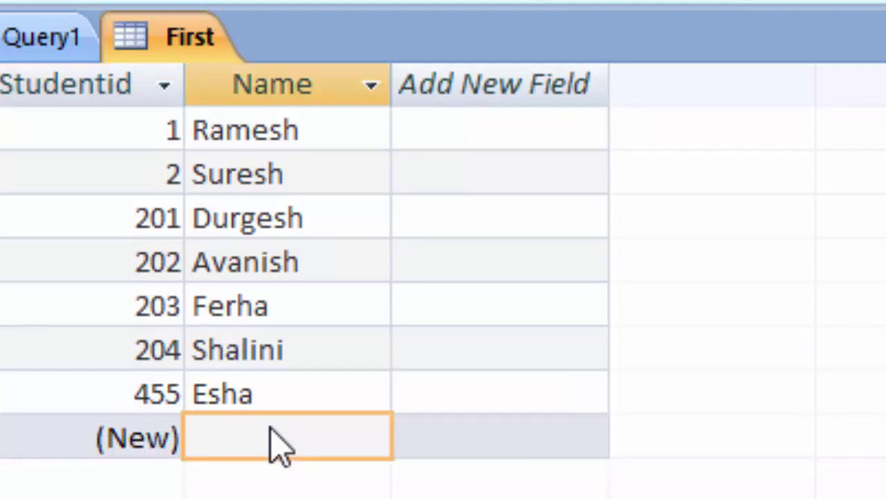
{"action": "type", "text": "Usha"}
{"action": "key", "text": "Tab"}
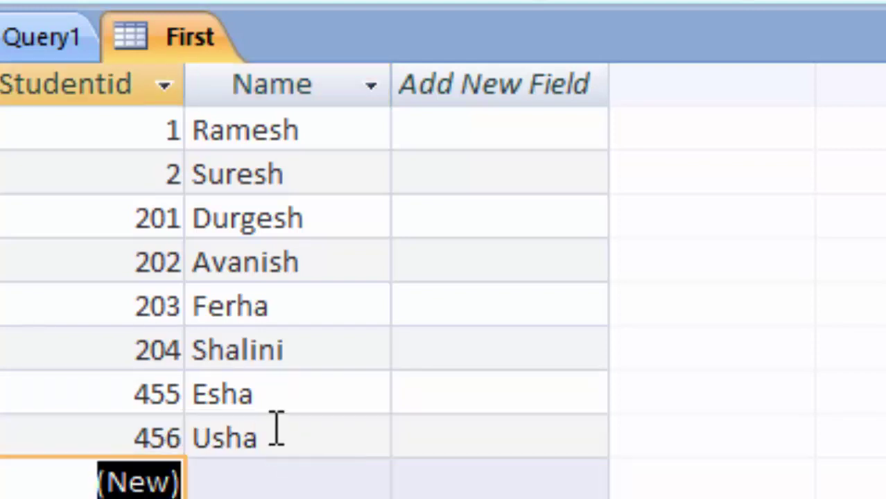
{"action": "left_click", "coordinate": [239, 479]}
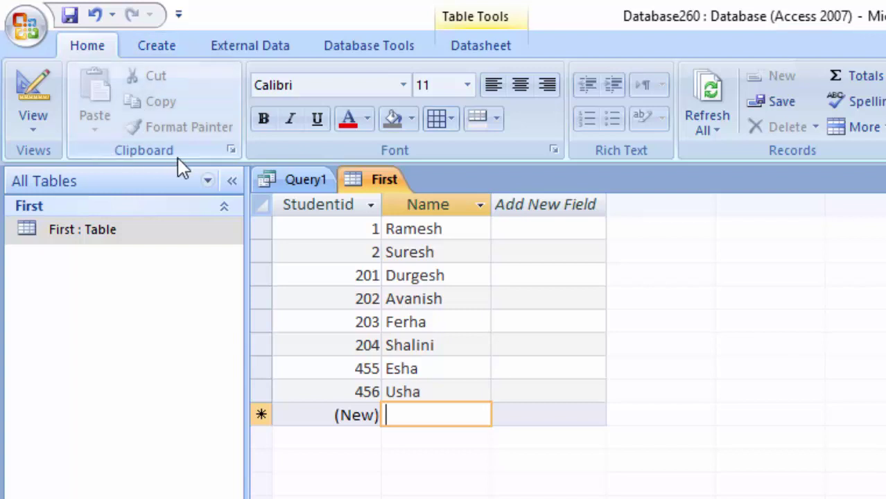
{"action": "left_click", "coordinate": [310, 182]}
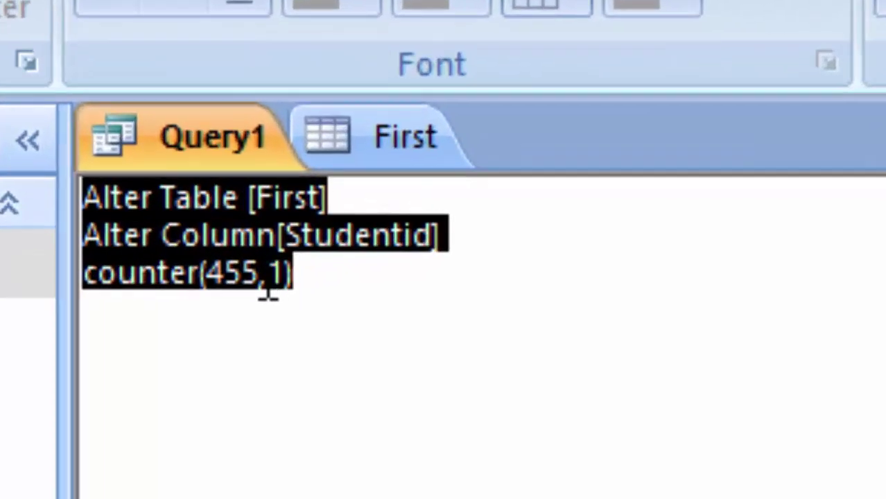
Change Query1's starting value from 455 to 1000 so it reads counter(1000,1).
{"action": "left_click", "coordinate": [262, 272]}
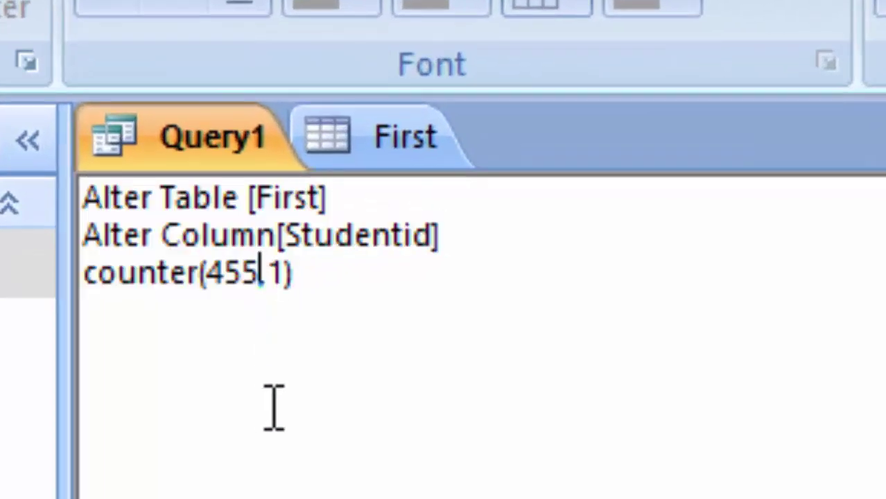
{"action": "key", "text": "BackSpace"}
{"action": "key", "text": "BackSpace"}
{"action": "key", "text": "BackSpace"}
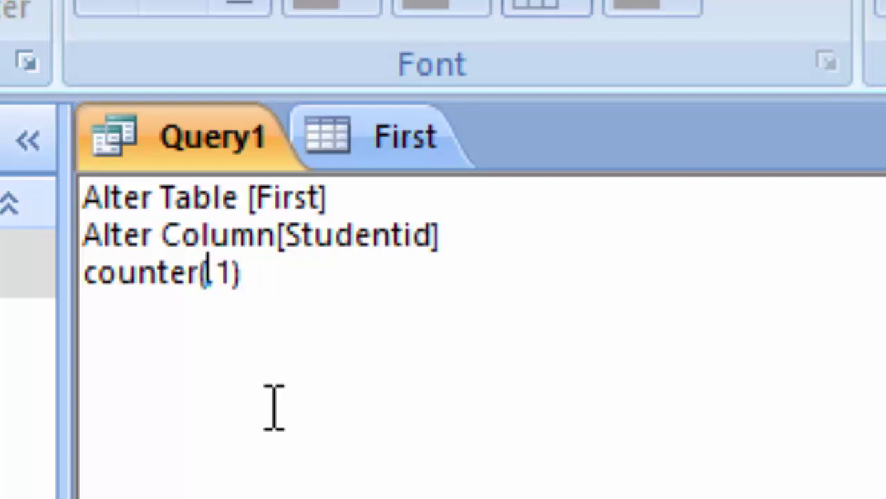
{"action": "type", "text": "100"}
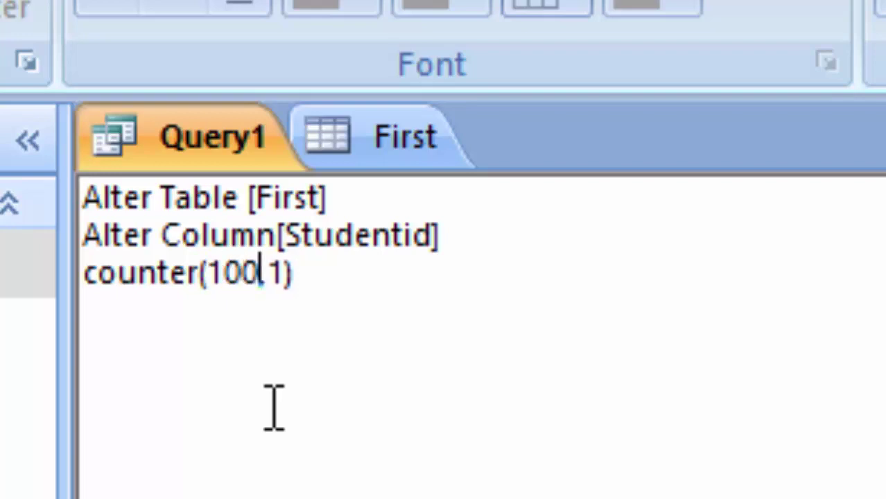
{"action": "type", "text": "0"}
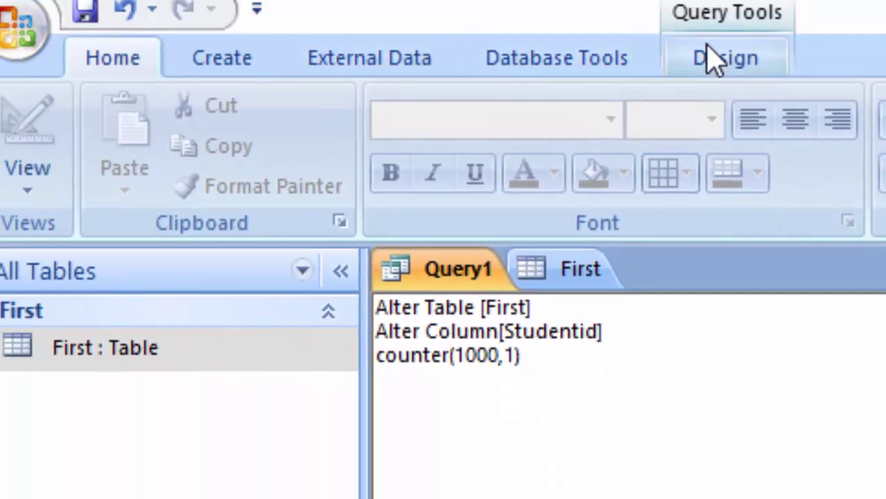
Close the First table and run the counter(1000,1) reseed query.
{"action": "left_click", "coordinate": [714, 58]}
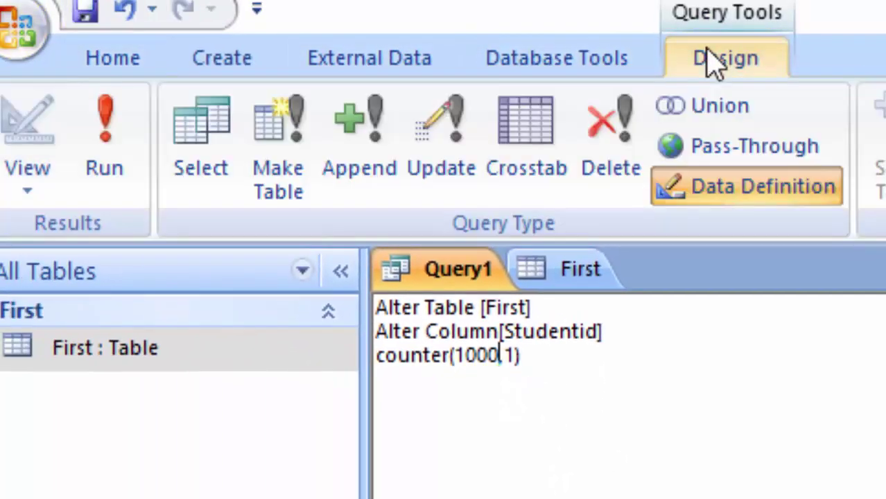
{"action": "right_click", "coordinate": [561, 276]}
{"action": "left_click", "coordinate": [610, 340]}
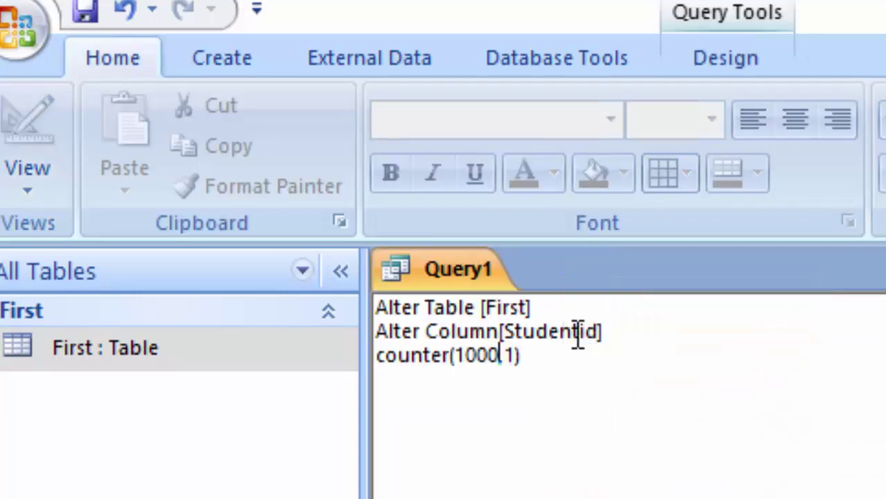
{"action": "left_click", "coordinate": [727, 64]}
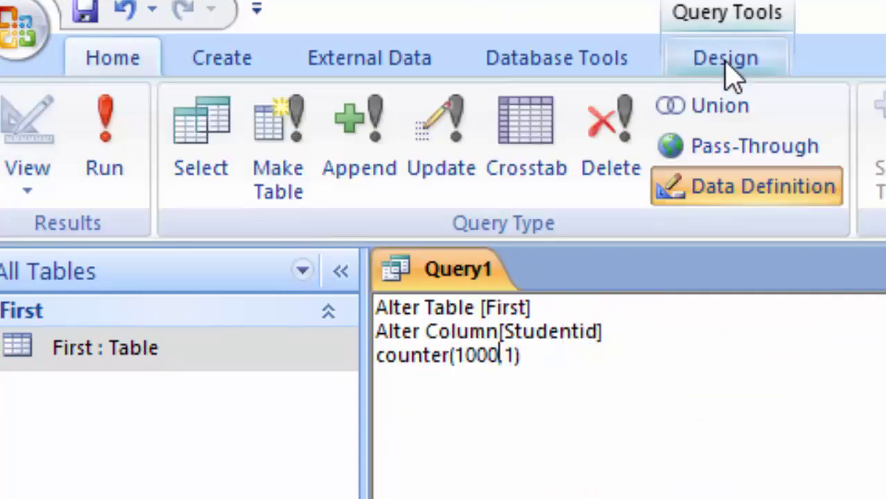
{"action": "left_click", "coordinate": [115, 115]}
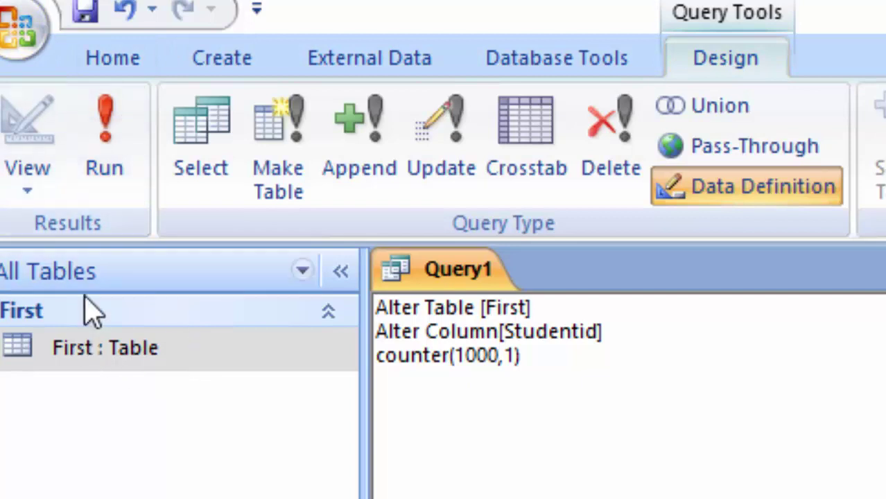
Open the First table and add records Yuvraj (1000) and Seema (1001).
{"action": "double_click", "coordinate": [85, 350]}
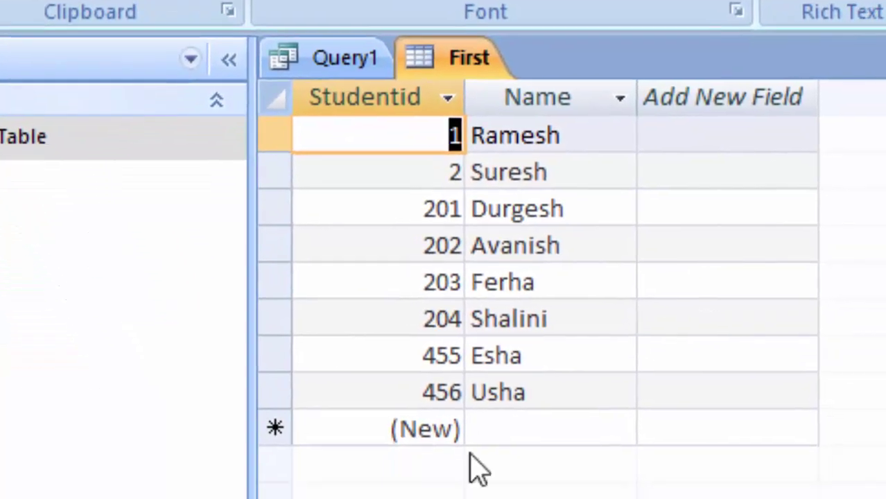
{"action": "left_click", "coordinate": [542, 494]}
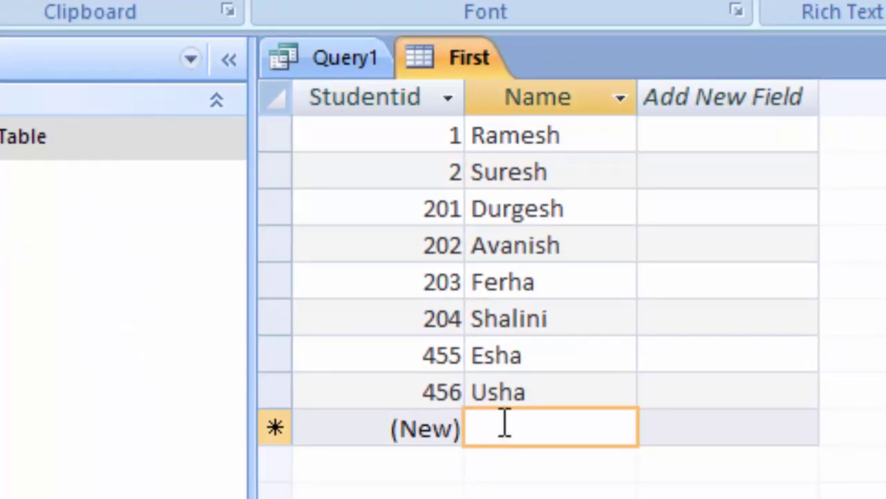
{"action": "type", "text": "Yu"}
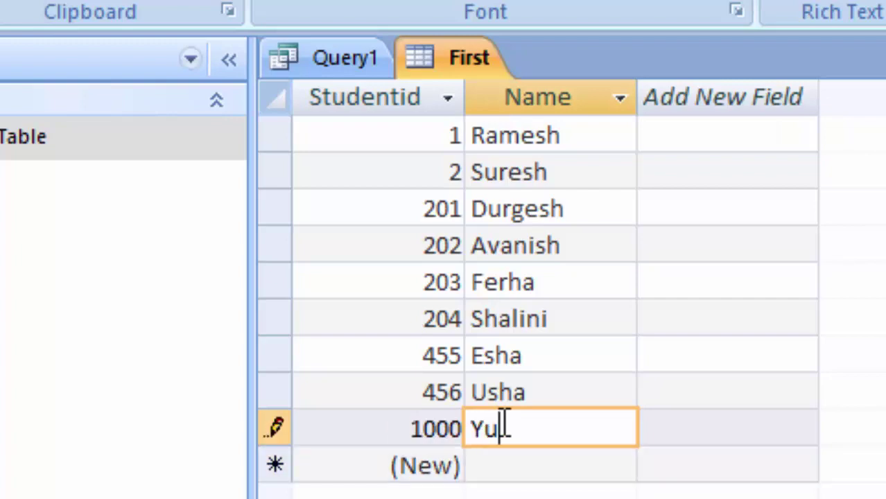
{"action": "type", "text": "vraj"}
{"action": "key", "text": "Return"}
{"action": "key", "text": "Return"}
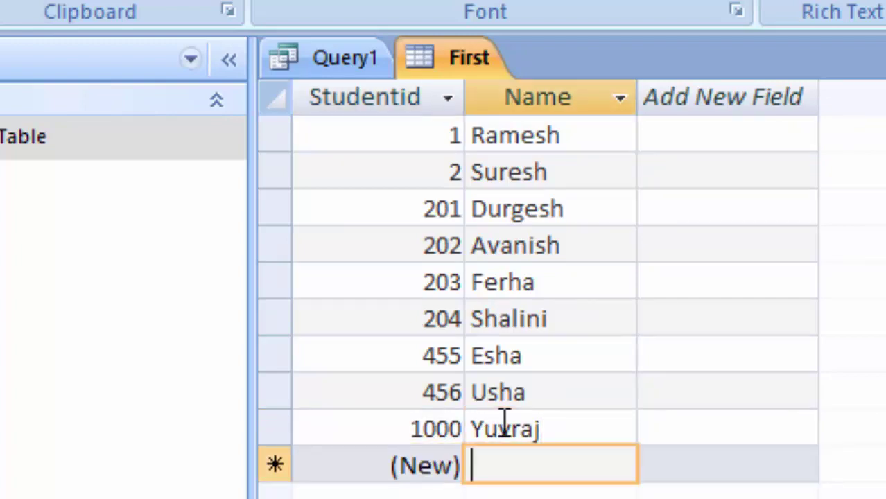
{"action": "type", "text": "Se"}
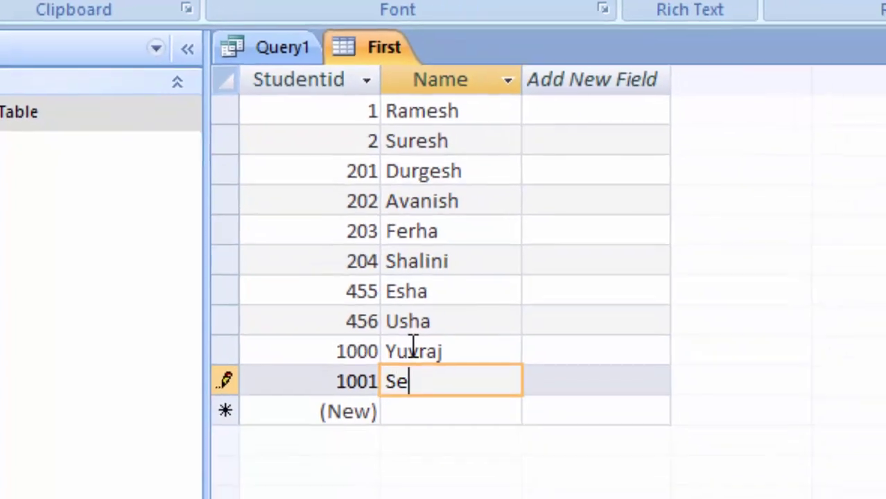
{"action": "type", "text": "en"}
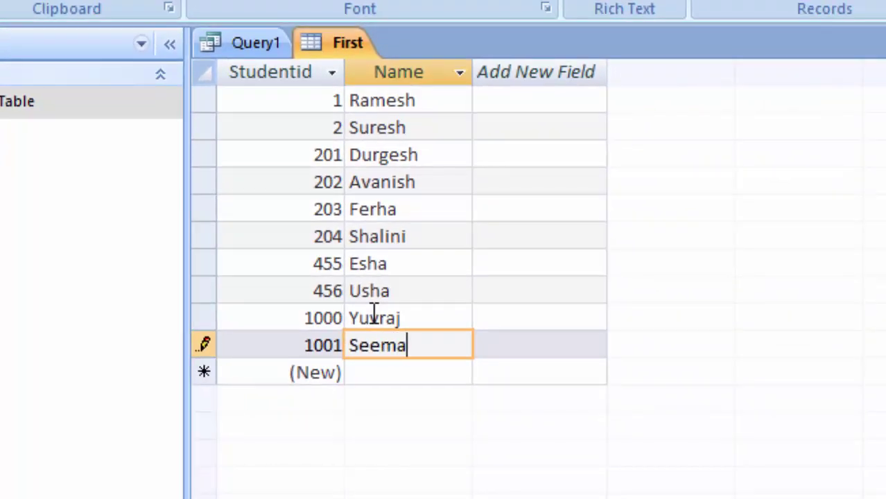
{"action": "key", "text": "Return"}
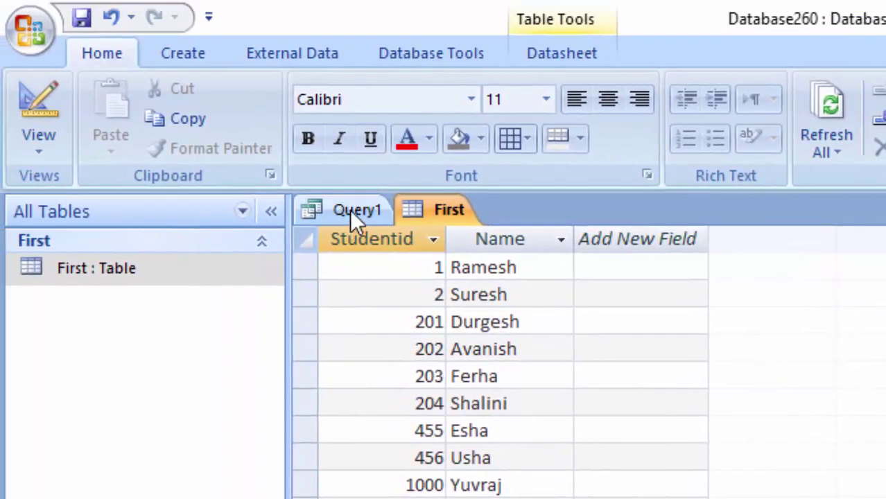
Insert a minus sign in Query1 so it reads counter(1000,-1).
{"action": "left_click", "coordinate": [343, 199]}
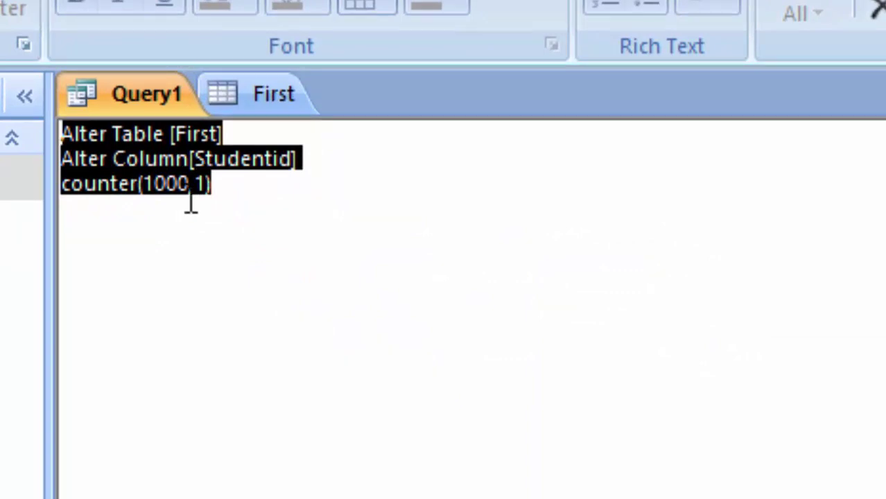
{"action": "left_click", "coordinate": [196, 184]}
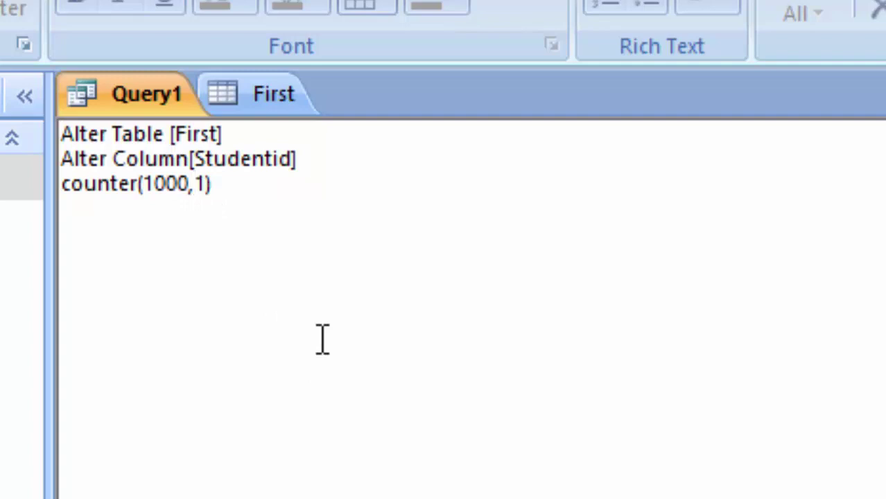
{"action": "type", "text": "-"}
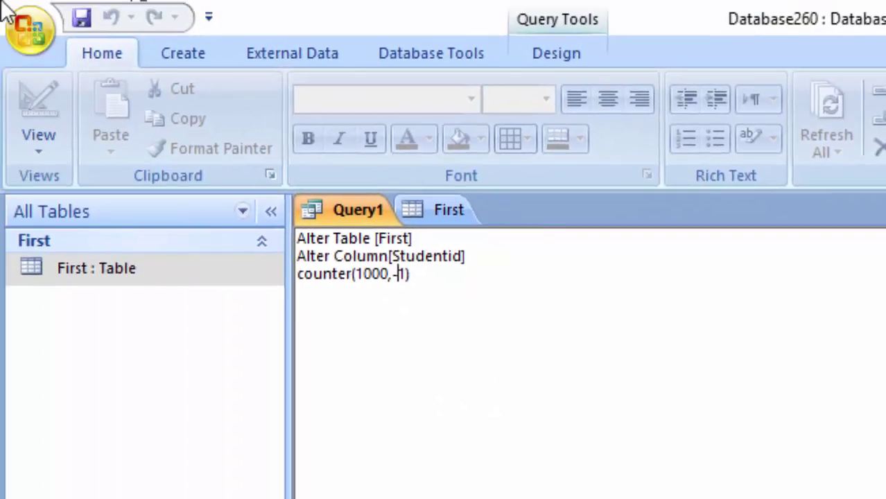
Close the First table, run the counter(1000,-1) query, and reopen the First datasheet.
{"action": "right_click", "coordinate": [447, 215]}
{"action": "left_click", "coordinate": [495, 262]}
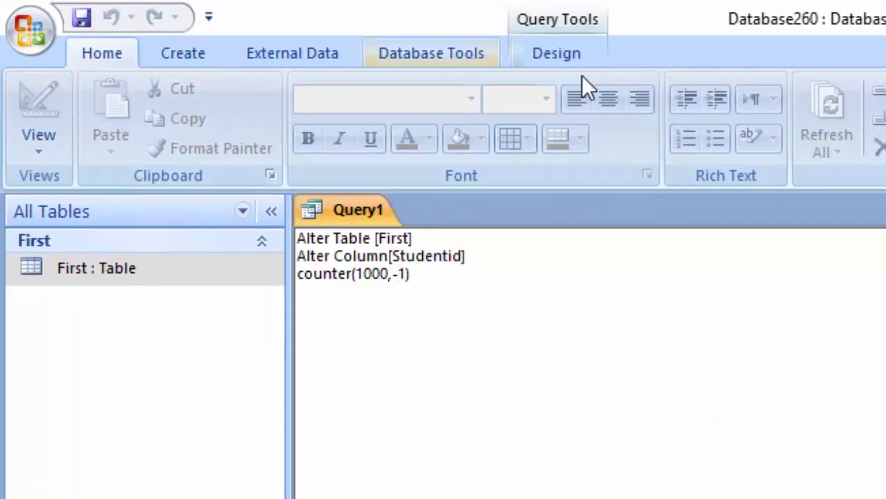
{"action": "left_click", "coordinate": [583, 55]}
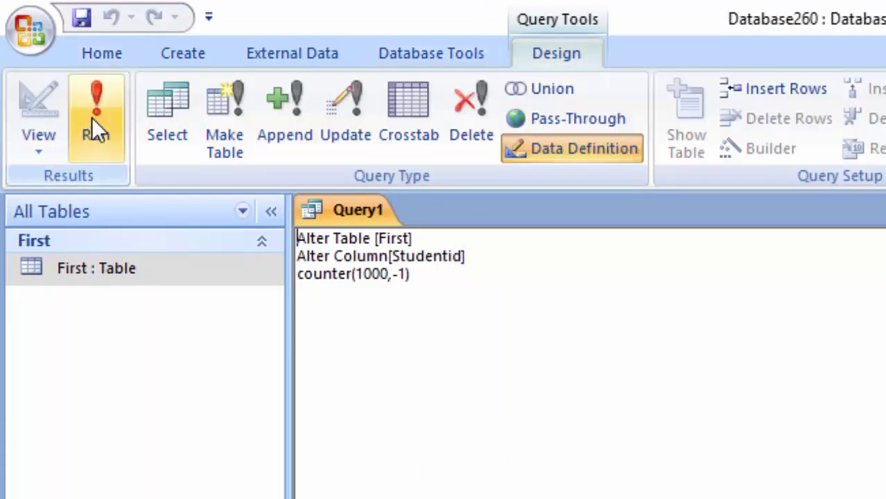
{"action": "left_click", "coordinate": [108, 280]}
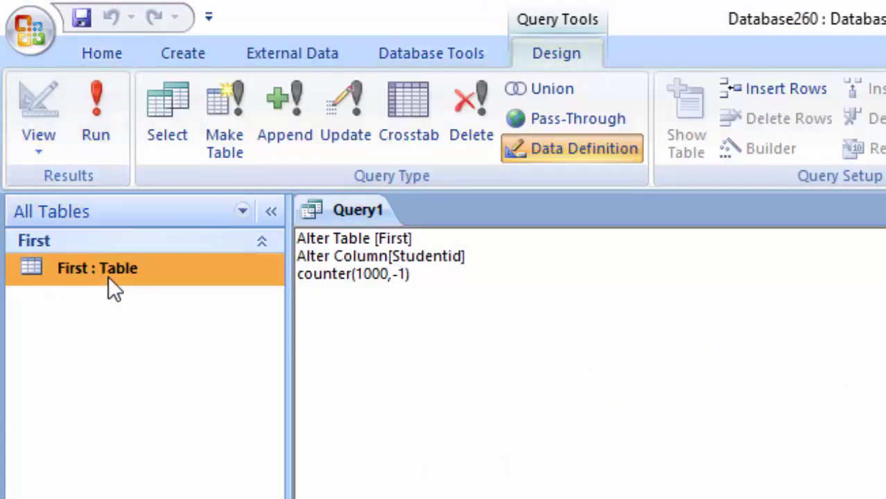
{"action": "double_click", "coordinate": [109, 281]}
Enter Trambak as a new record, fixing the typo, and dismiss the duplicate-value error for Studentid 1000.
{"action": "left_click", "coordinate": [218, 402]}
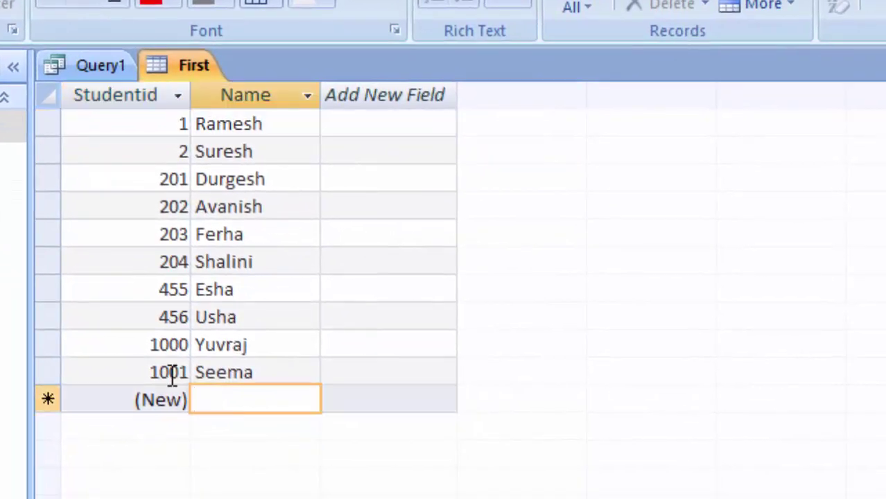
{"action": "type", "text": "T"}
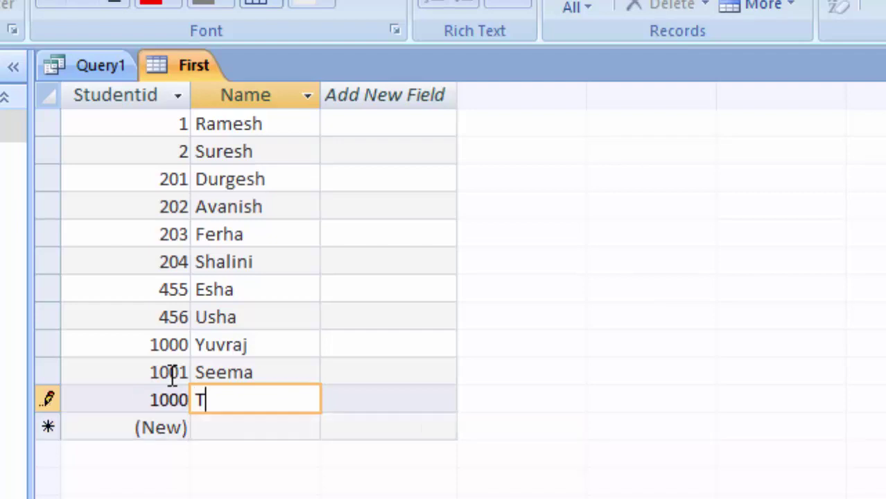
{"action": "type", "text": "ru"}
{"action": "type", "text": "mba"}
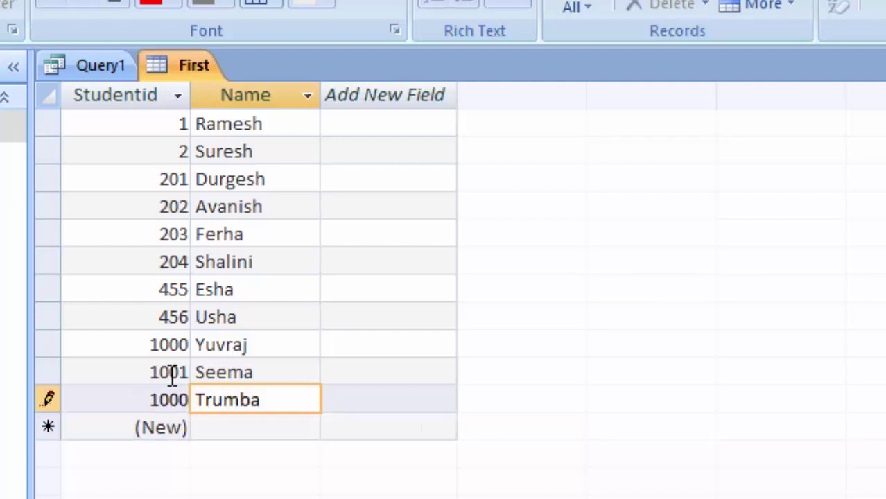
{"action": "type", "text": "k"}
{"action": "left_click", "coordinate": [224, 401]}
{"action": "key", "text": "BackSpace"}
{"action": "type", "text": "a"}
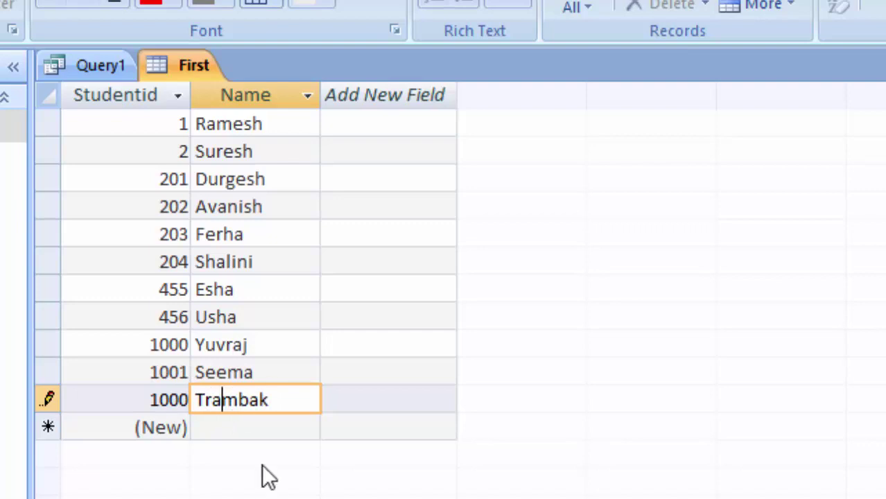
{"action": "left_click", "coordinate": [208, 424]}
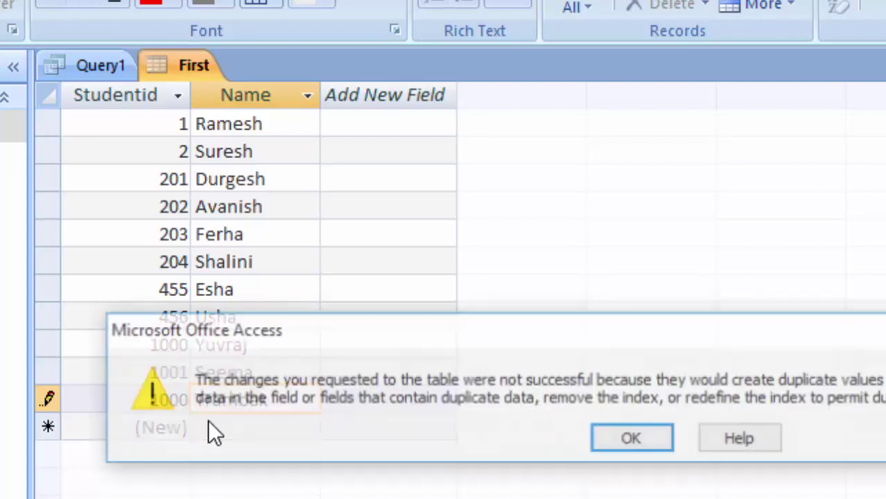
{"action": "left_click", "coordinate": [649, 441]}
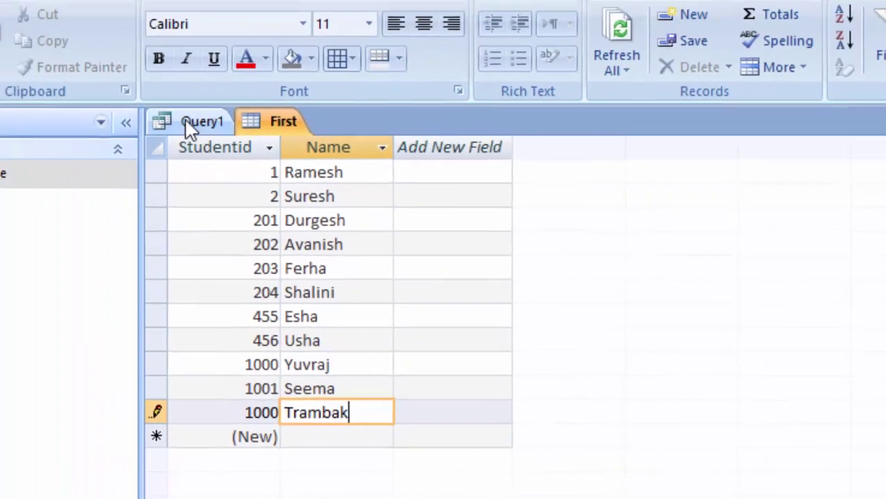
Change Query1's seed from 1000 to 100, making counter(100,-1).
{"action": "left_click", "coordinate": [263, 166]}
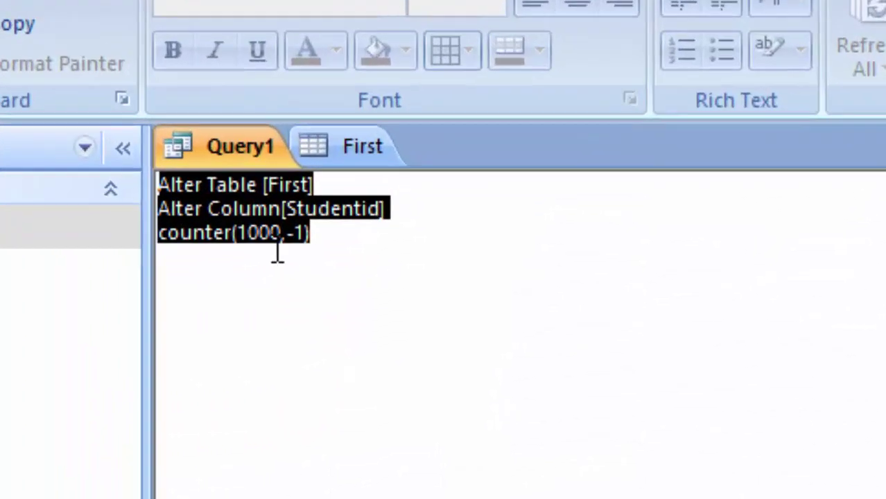
{"action": "left_click", "coordinate": [304, 215]}
{"action": "key", "text": "BackSpace"}
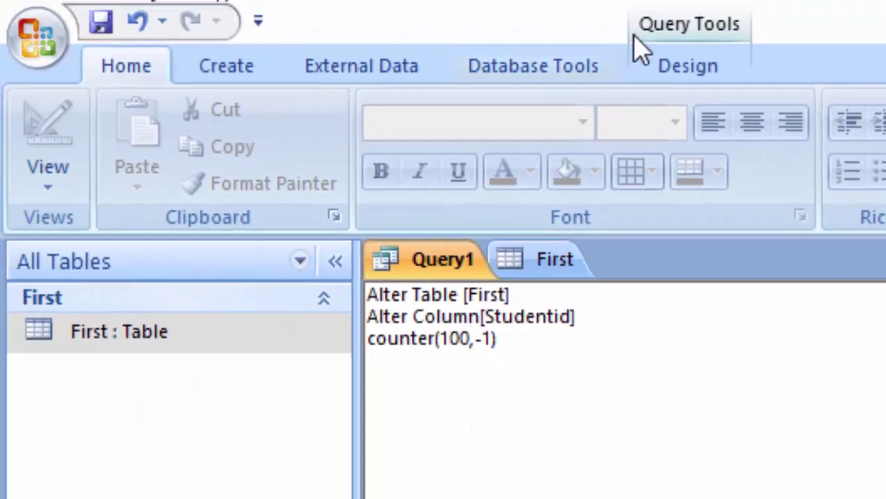
Close the First table, run the counter(100,-1) reseed query, and reopen First.
{"action": "left_click", "coordinate": [679, 65]}
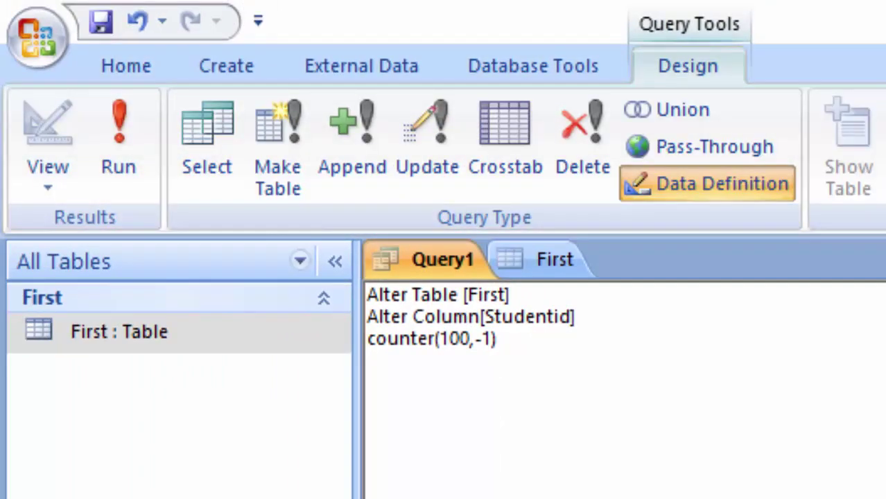
{"action": "right_click", "coordinate": [519, 259]}
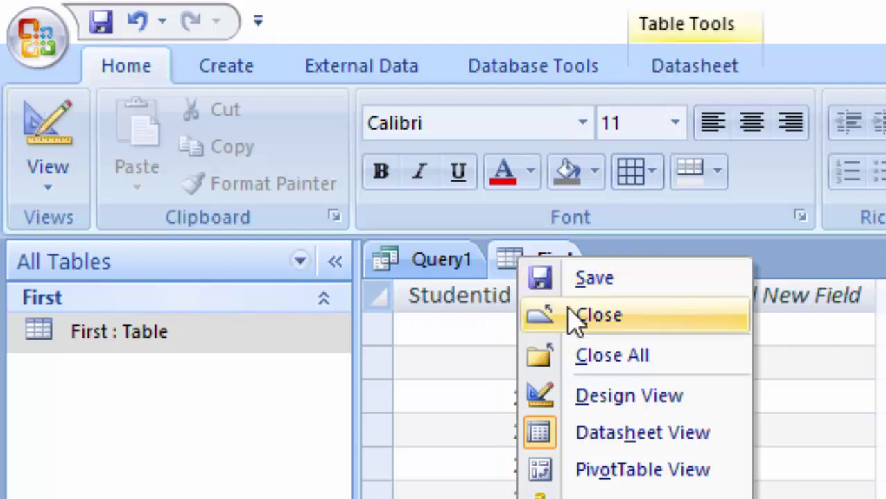
{"action": "key", "text": "Escape"}
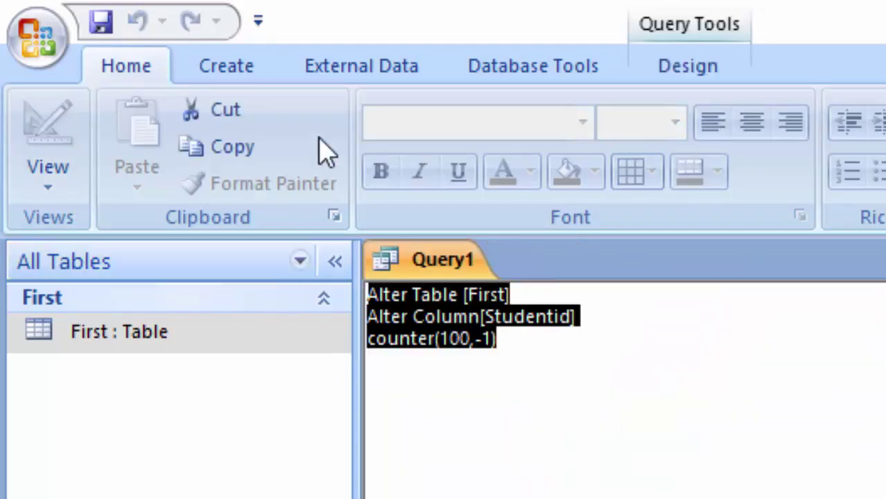
{"action": "left_click", "coordinate": [707, 65]}
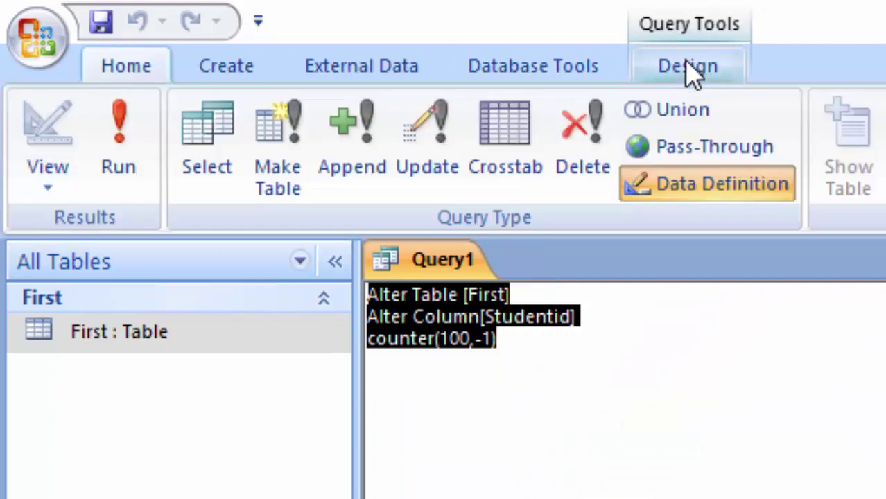
{"action": "left_click", "coordinate": [120, 139]}
{"action": "double_click", "coordinate": [119, 332]}
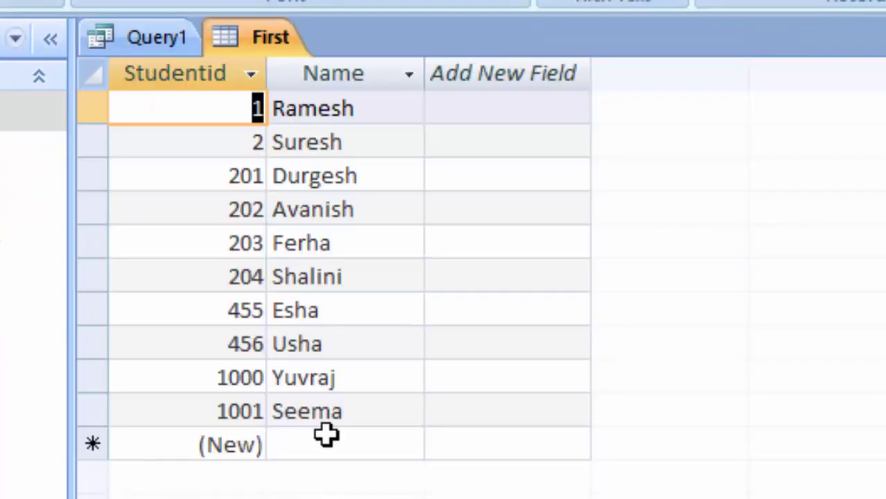
Add records Waseem (100), Waquar (99), Shobhit (98), Usha (97) and Priyanka (96), counting down.
{"action": "left_click", "coordinate": [325, 437]}
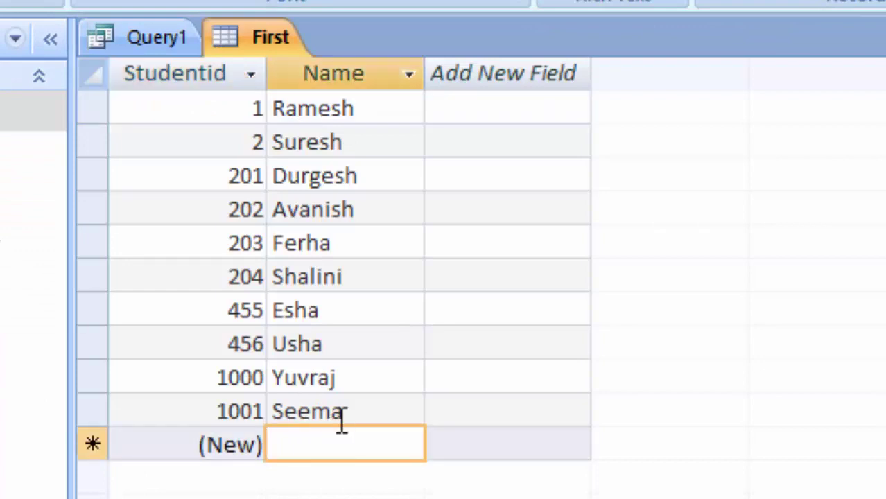
{"action": "type", "text": "W"}
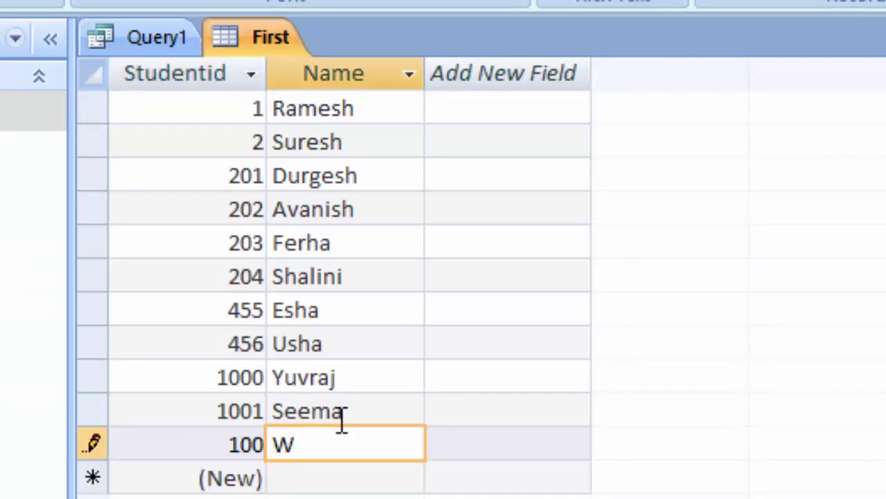
{"action": "type", "text": "aseem"}
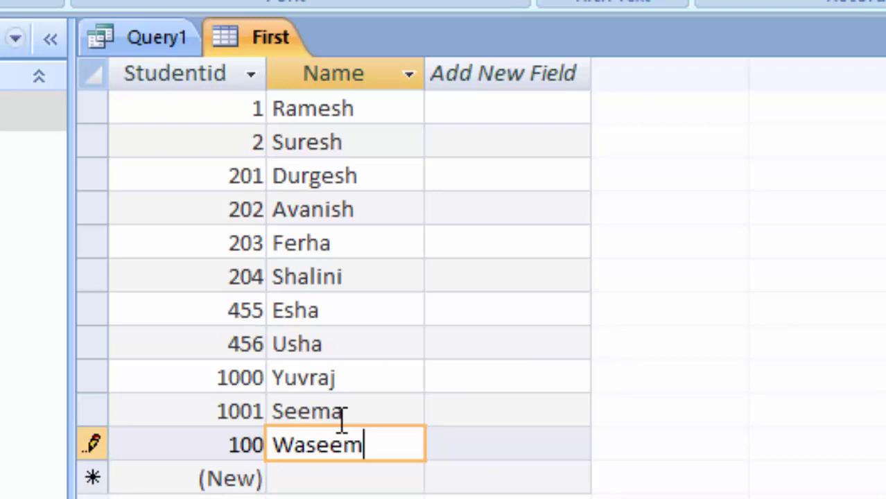
{"action": "key", "text": "Tab"}
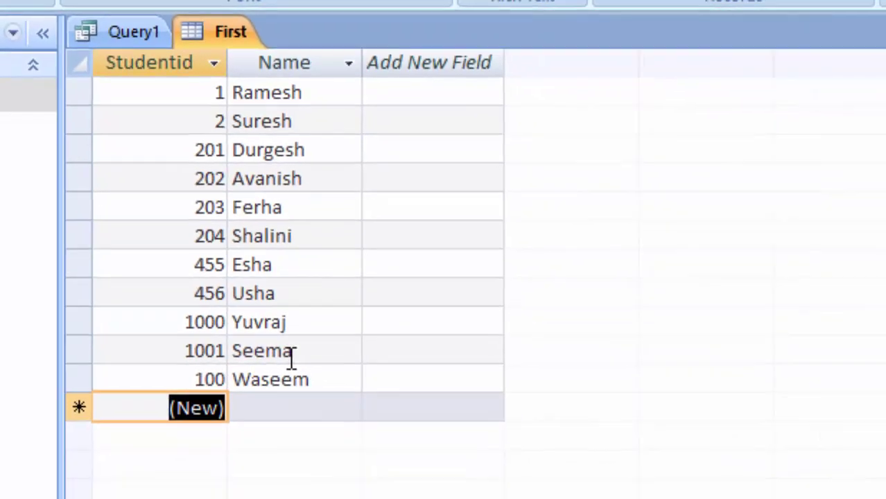
{"action": "key", "text": "Tab"}
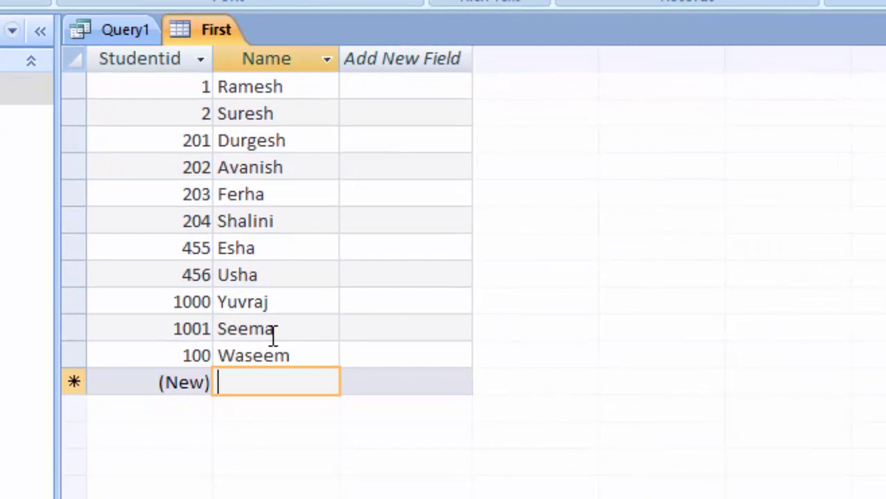
{"action": "type", "text": "Waq"}
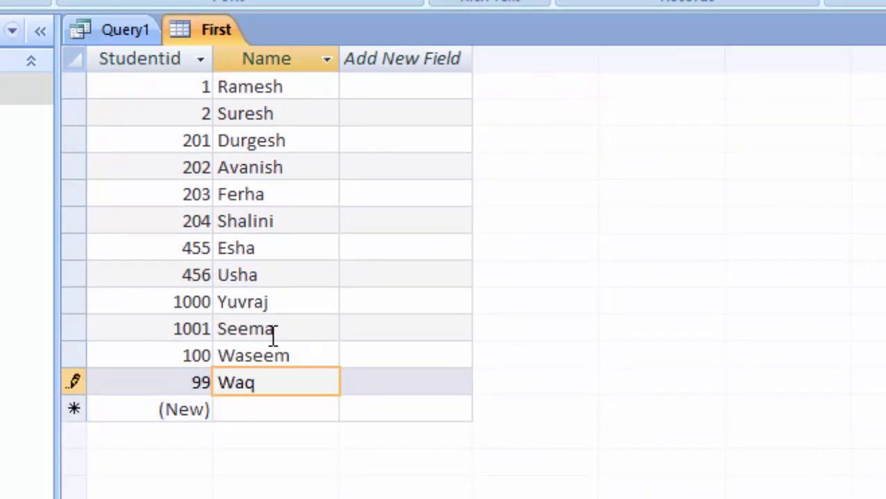
{"action": "type", "text": "uar"}
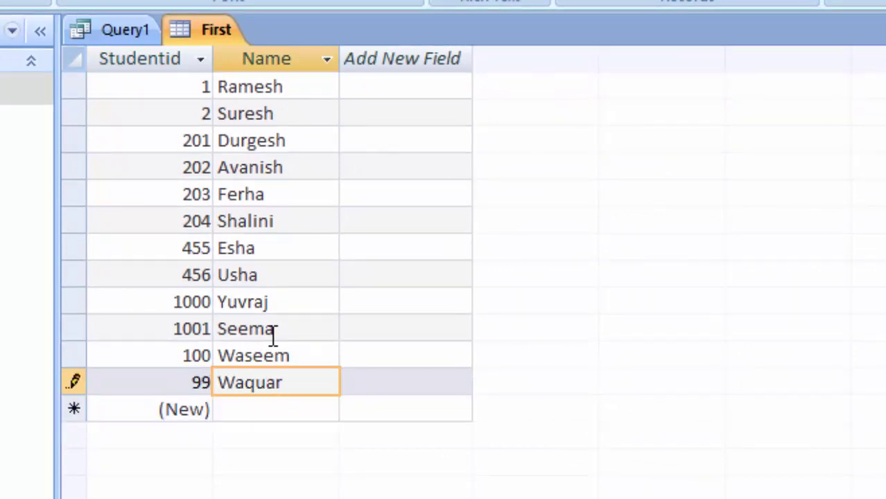
{"action": "key", "text": "Tab"}
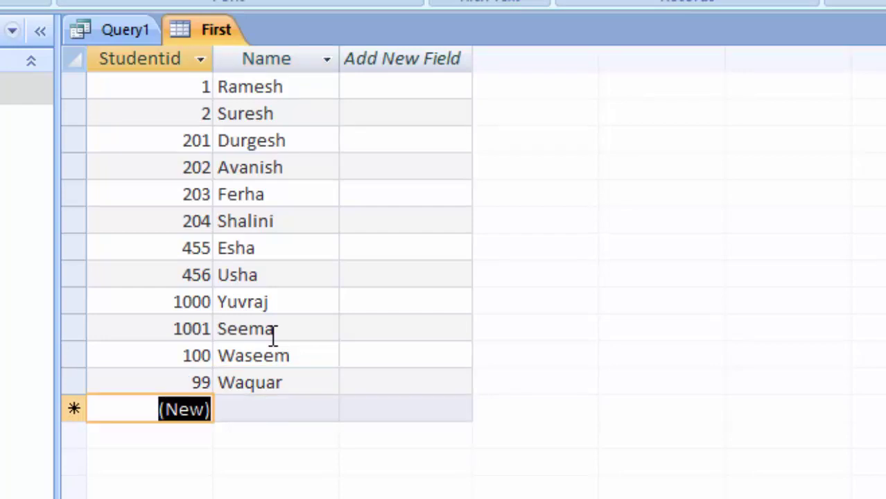
{"action": "key", "text": "Tab"}
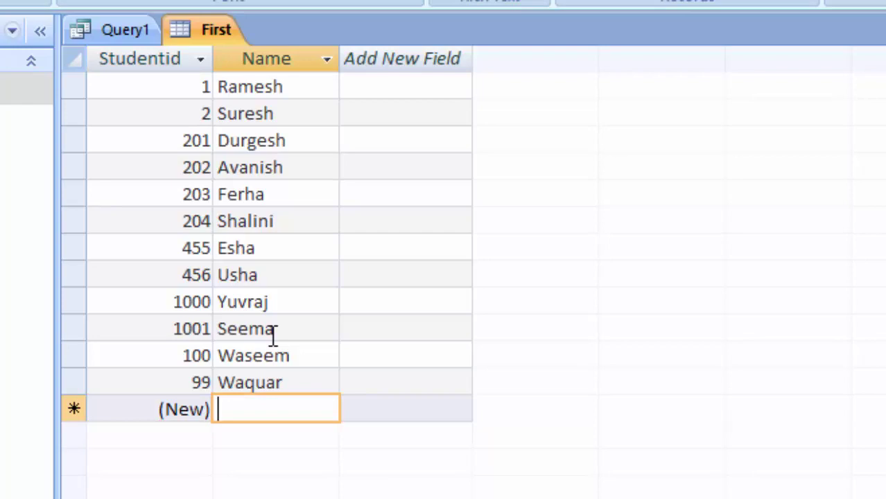
{"action": "type", "text": "Sh"}
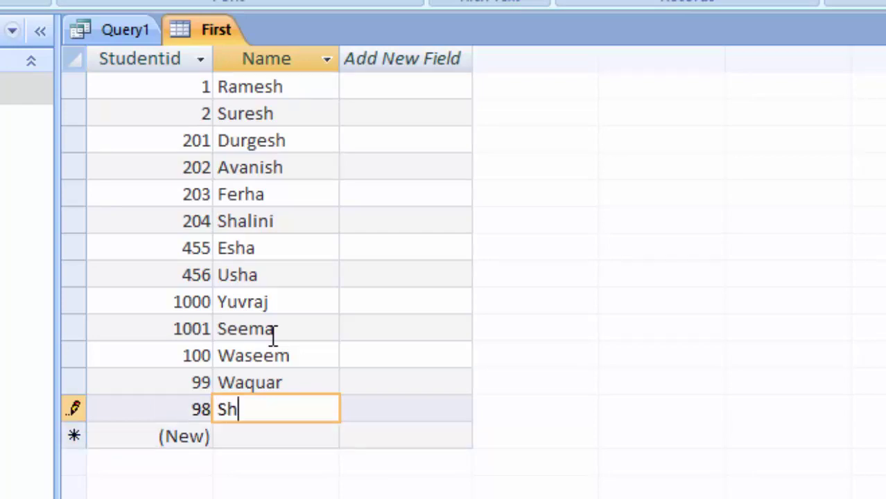
{"action": "type", "text": "obhit"}
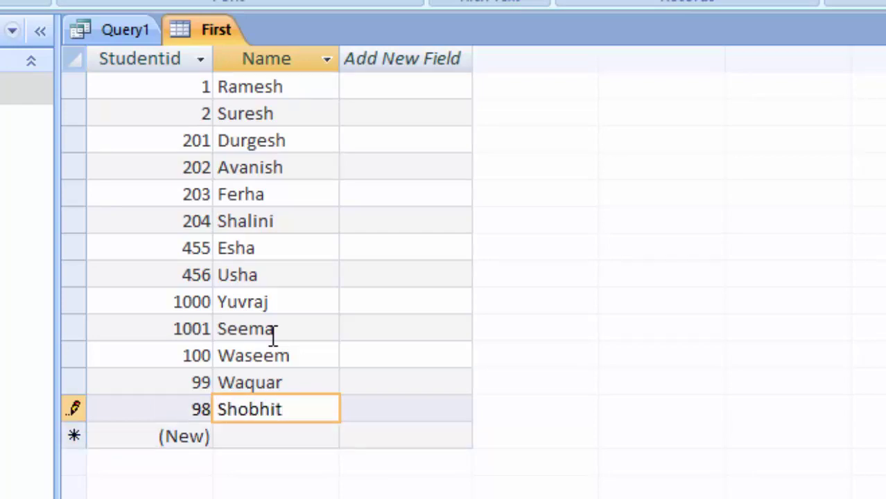
{"action": "key", "text": "Tab"}
{"action": "key", "text": "Tab"}
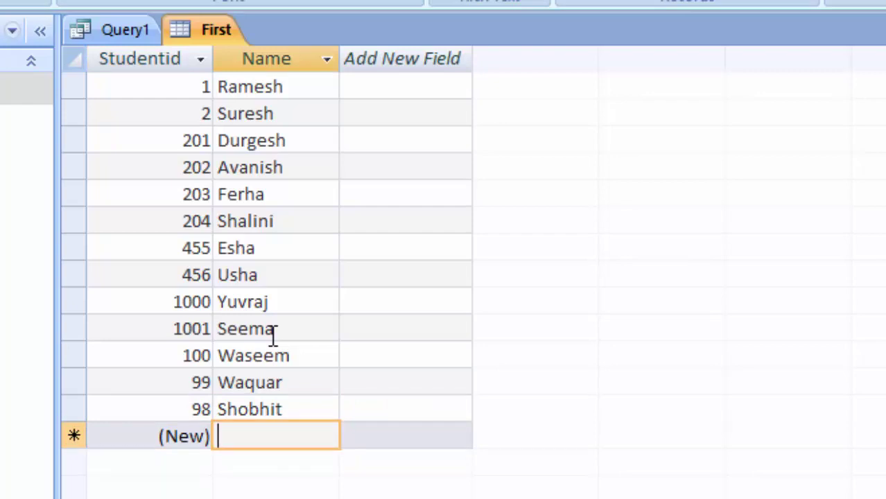
{"action": "type", "text": "Usha"}
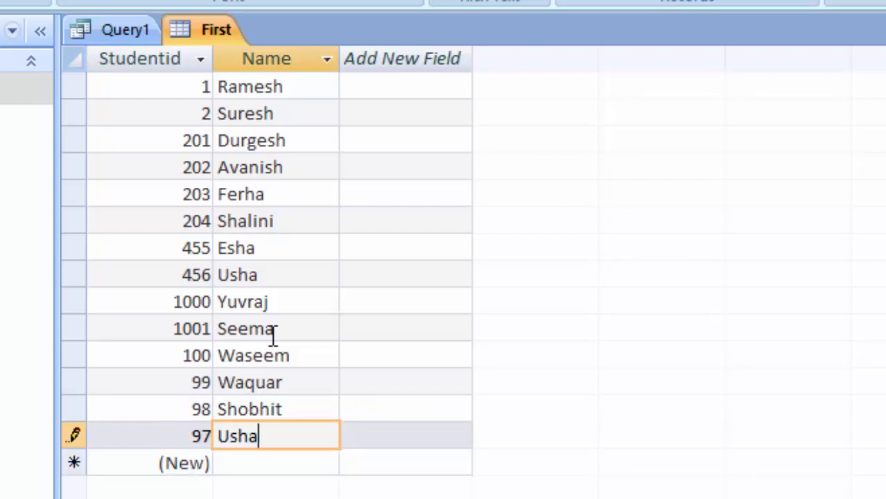
{"action": "key", "text": "Tab"}
{"action": "key", "text": "Tab"}
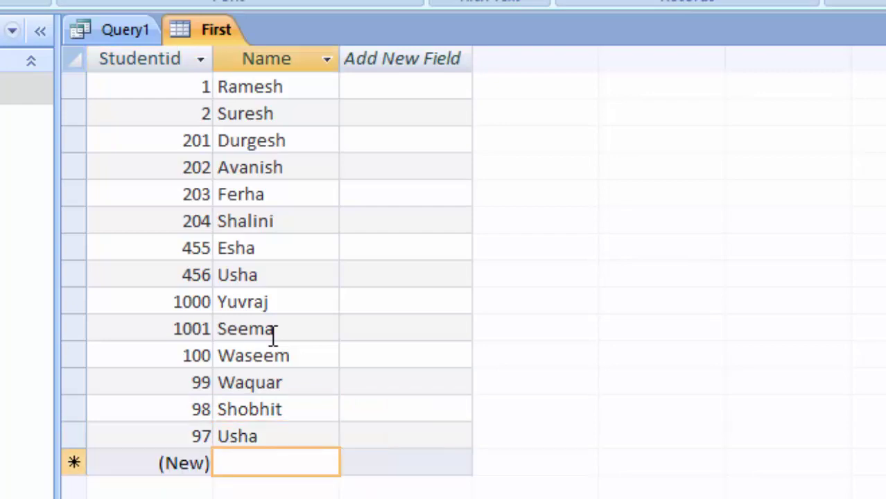
{"action": "type", "text": "Pri"}
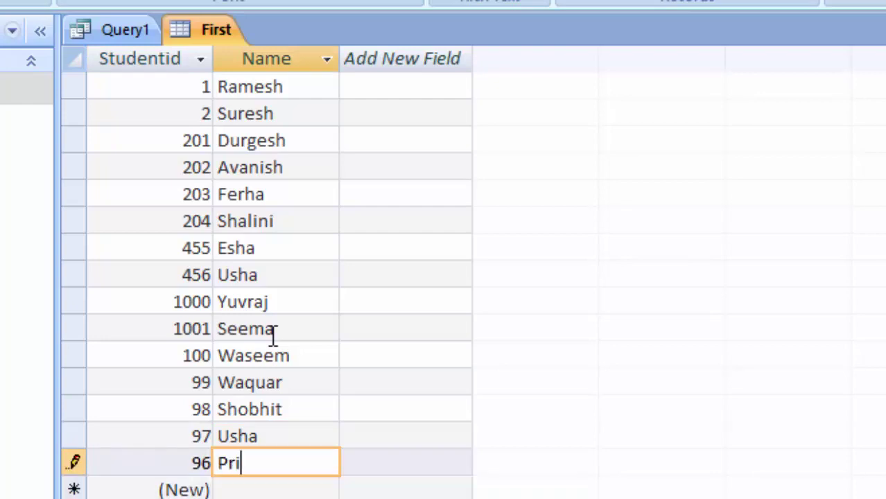
{"action": "type", "text": "yanka"}
{"action": "key", "text": "Tab"}
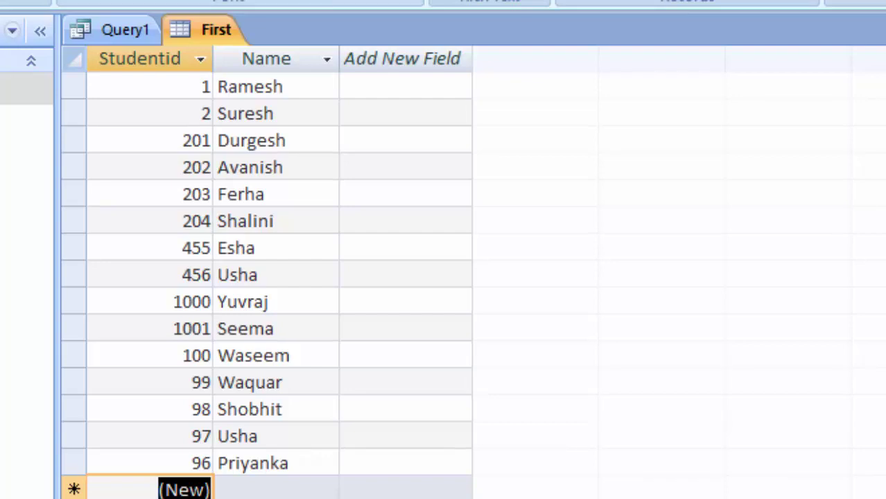
{"action": "left_click", "coordinate": [108, 33]}
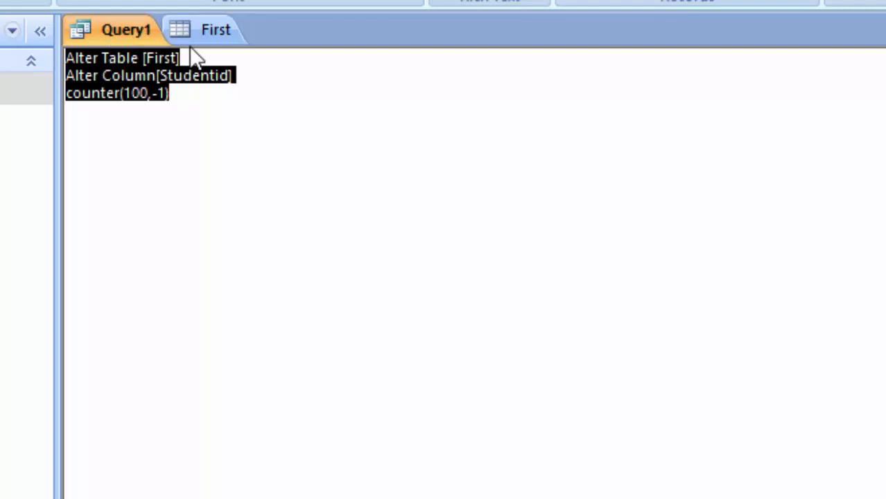
{"action": "left_click", "coordinate": [207, 35]}
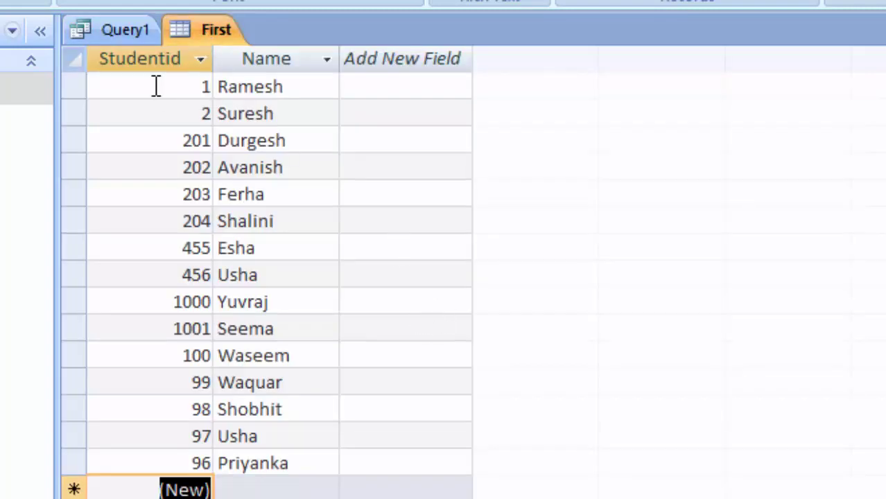